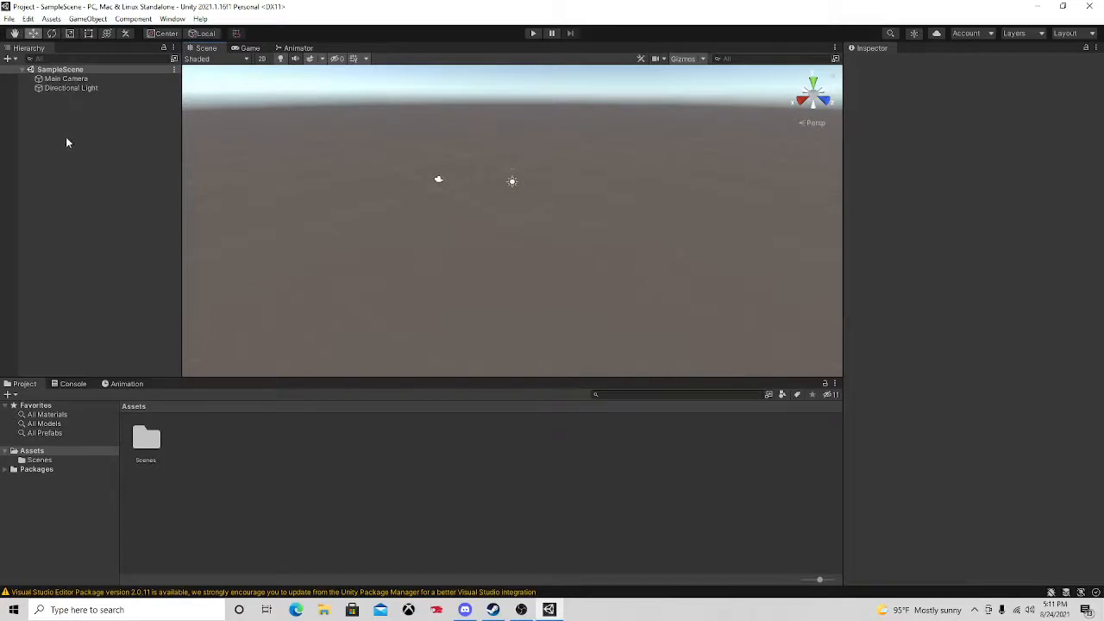
- Add a UI Text element under the Main Camera and name it Cash
right_click(67, 139)
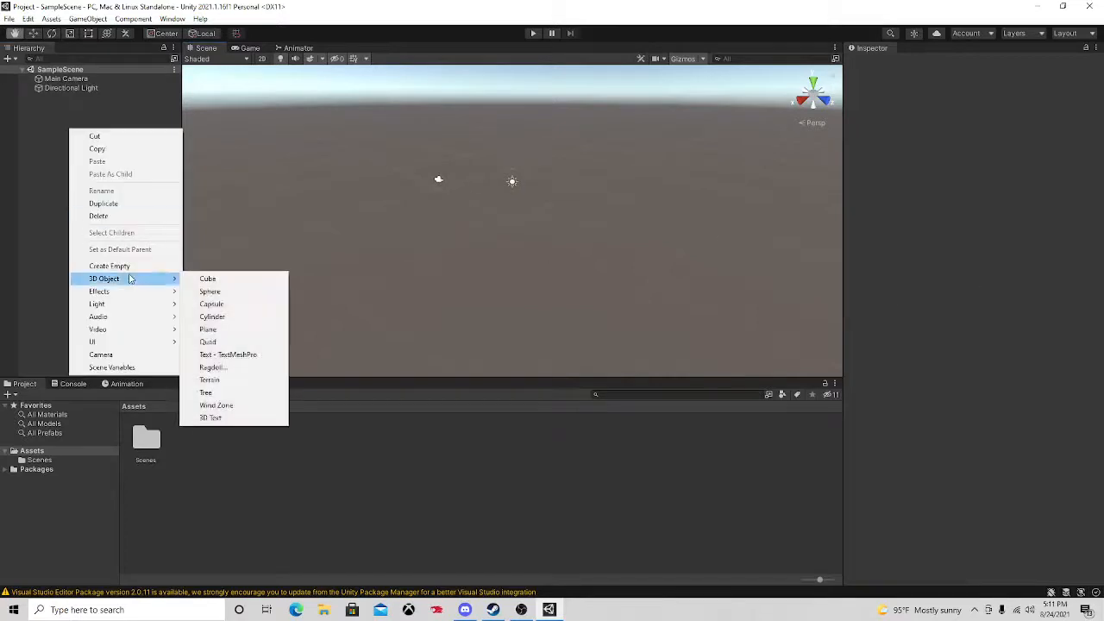
left_click(39, 80)
right_click(103, 80)
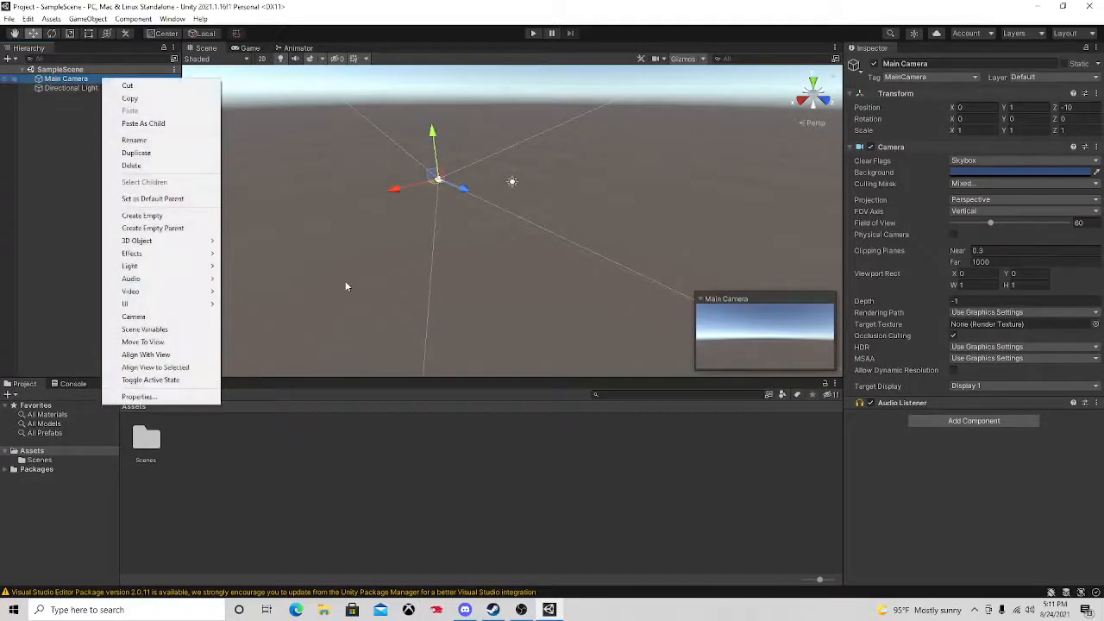
mouse_move(124, 307)
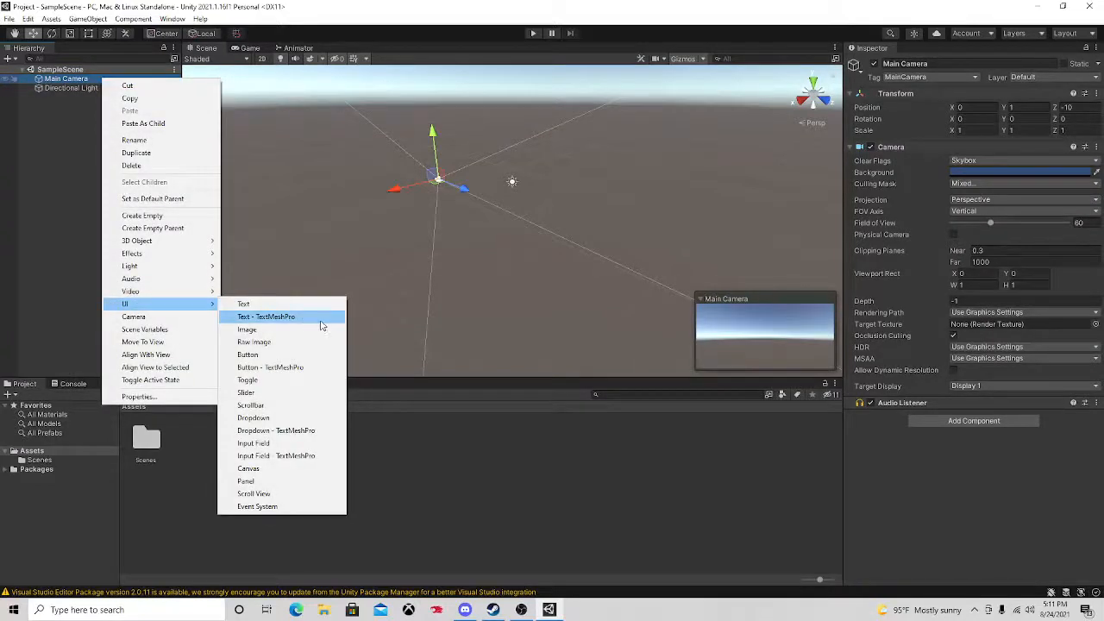
left_click(300, 303)
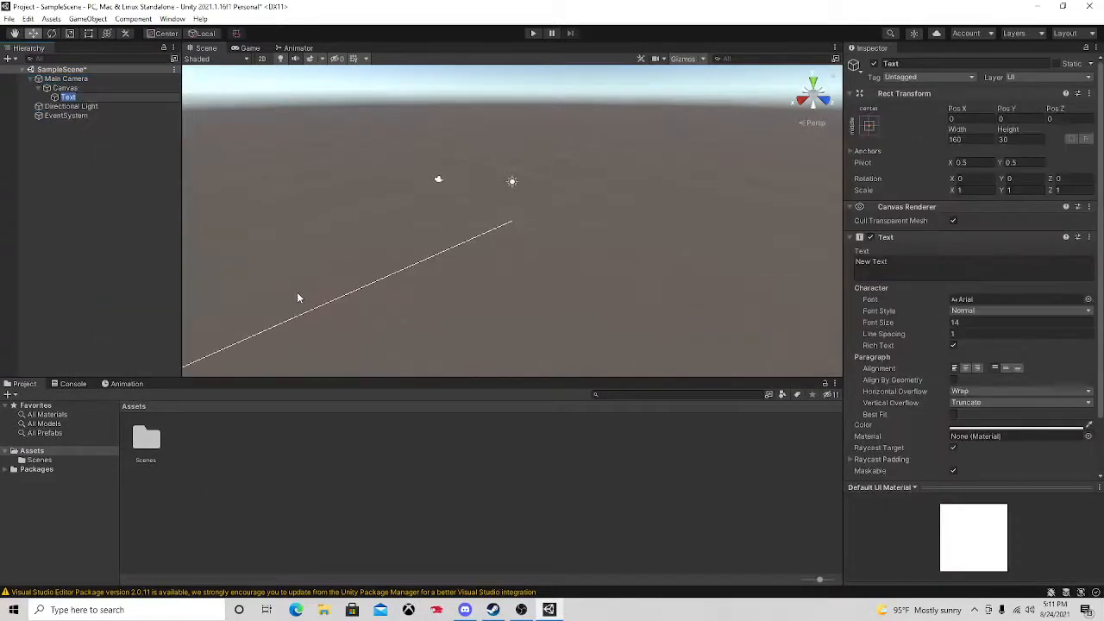
type("CashText")
key("Return")
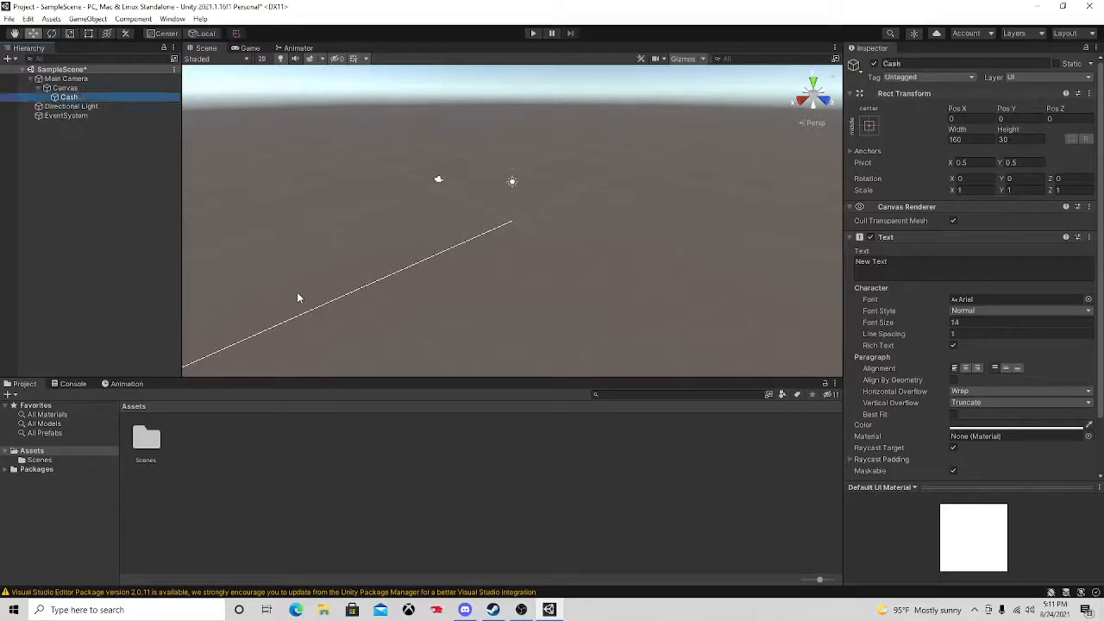
- Set the Canvas Scaler's UI Scale Mode to Scale With Screen Size
key("f")
right_click_drag(398, 175, 556, 145)
left_click(262, 59)
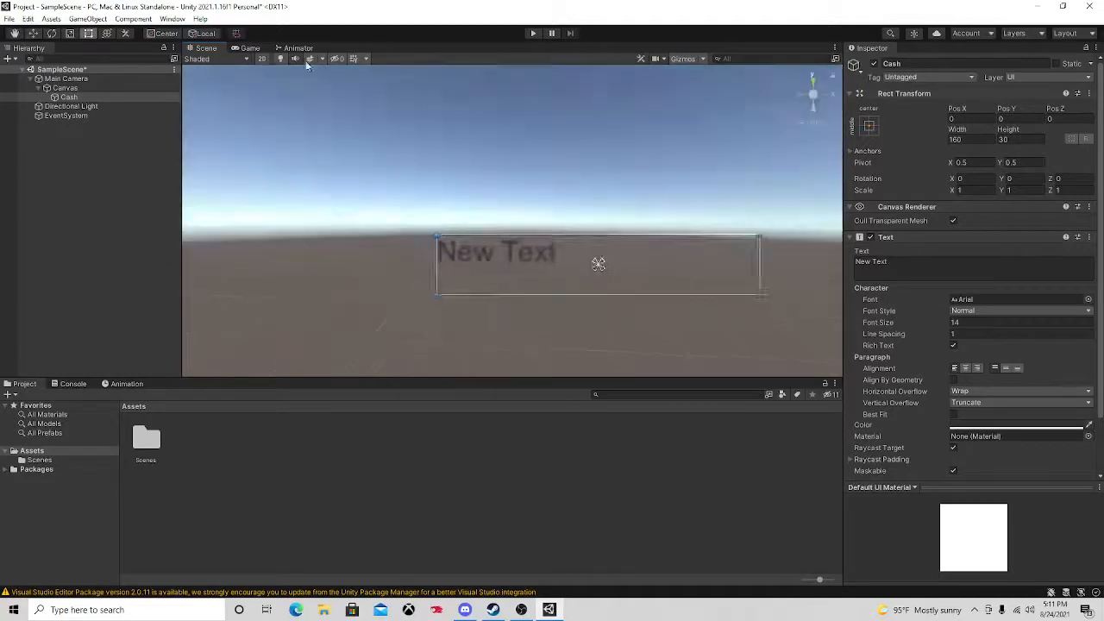
scroll(458, 147, "down", 5)
scroll(475, 153, "down", 2)
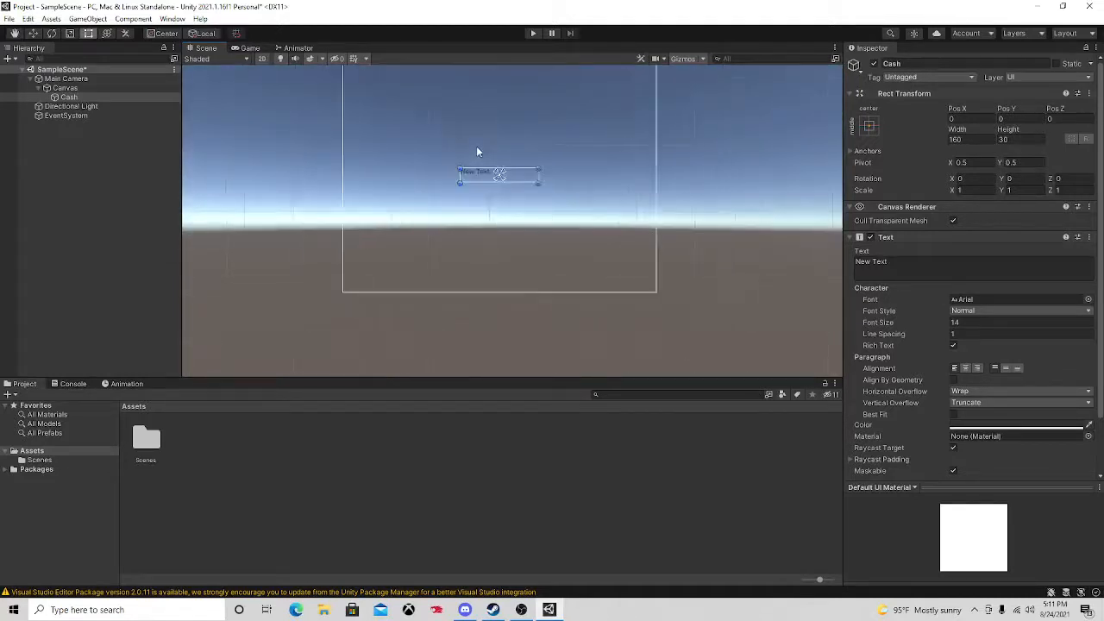
left_click(102, 88)
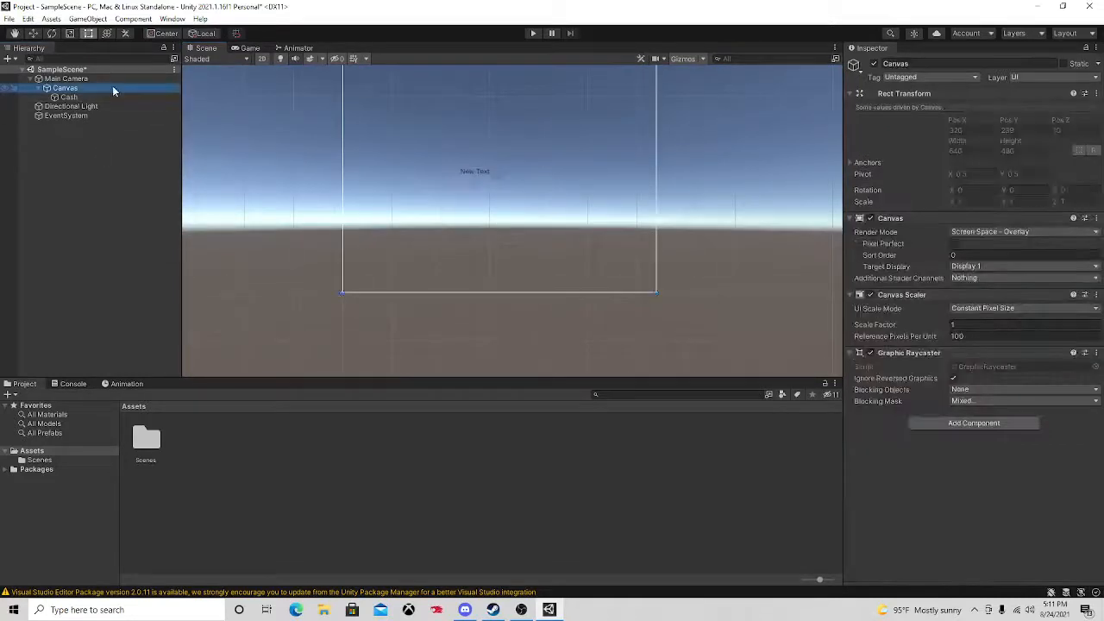
left_click(983, 310)
left_click(981, 334)
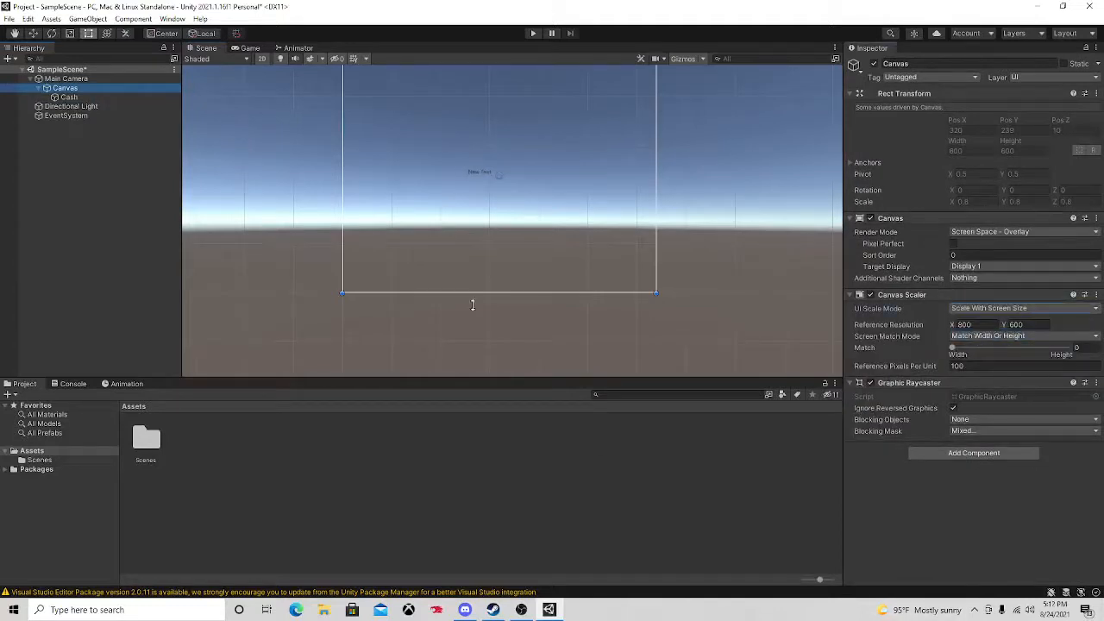
- Move the Cash text to the canvas's upper-left corner, at about X -299, Y 246
left_click(68, 96)
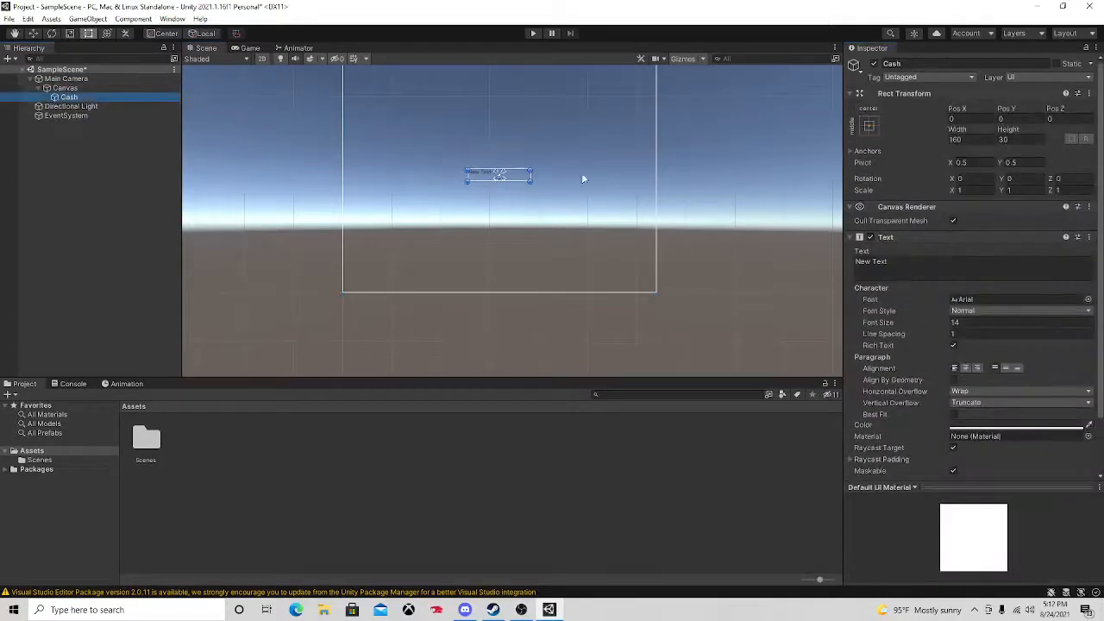
key("w")
left_click_drag(541, 177, 425, 180)
left_click_drag(385, 129, 369, 47)
middle_click_drag(368, 119, 368, 185)
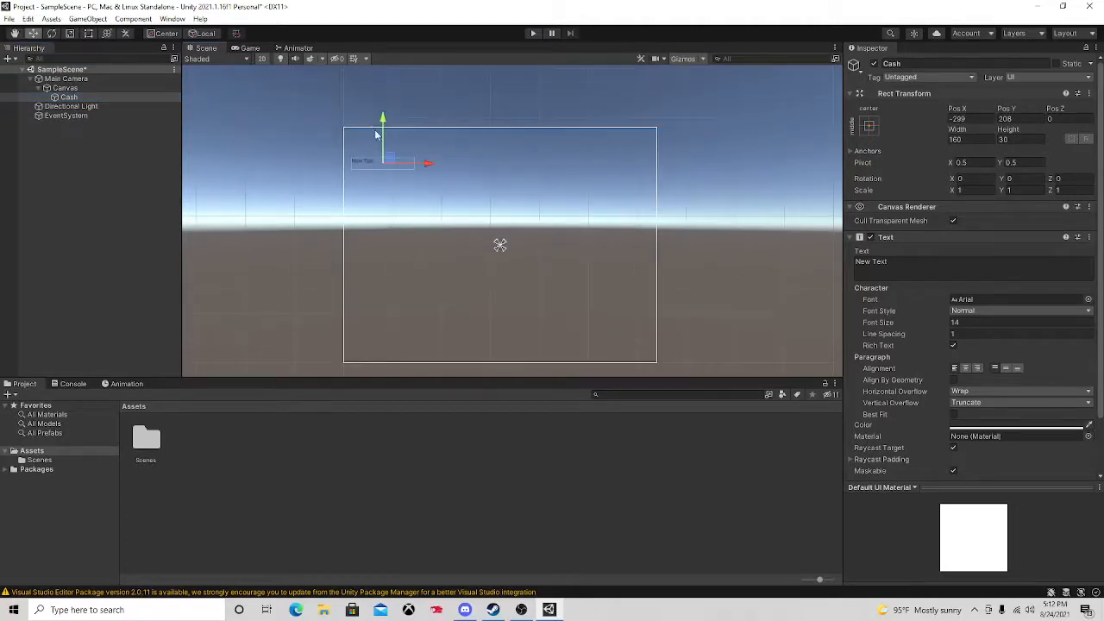
left_click_drag(382, 123, 382, 111)
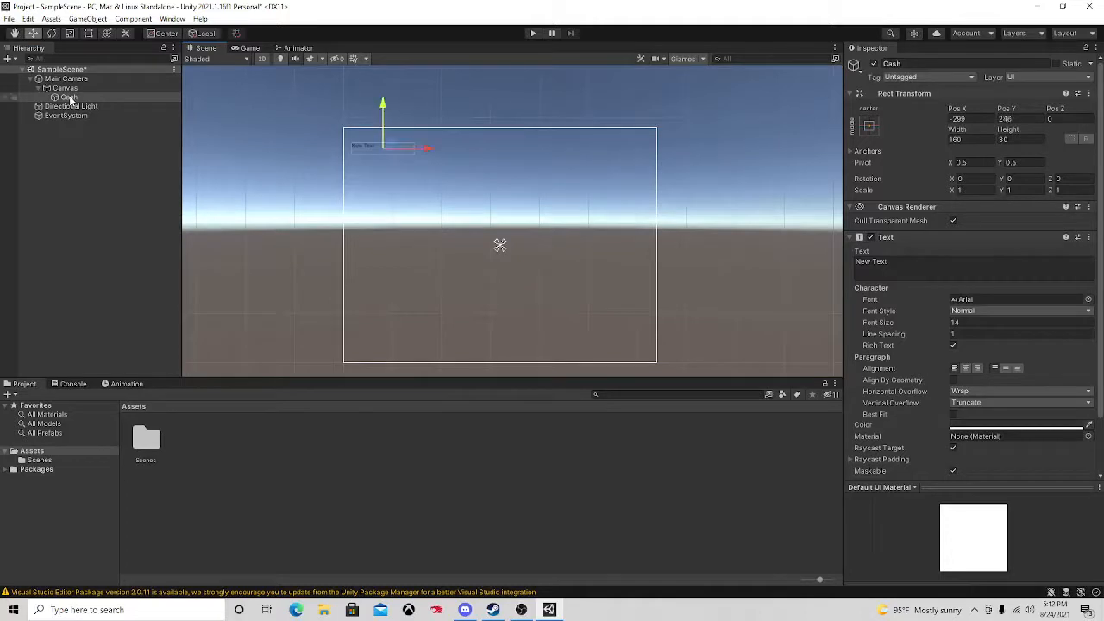
- Change the Cash text element's displayed content to "Cash:"
left_click(889, 264)
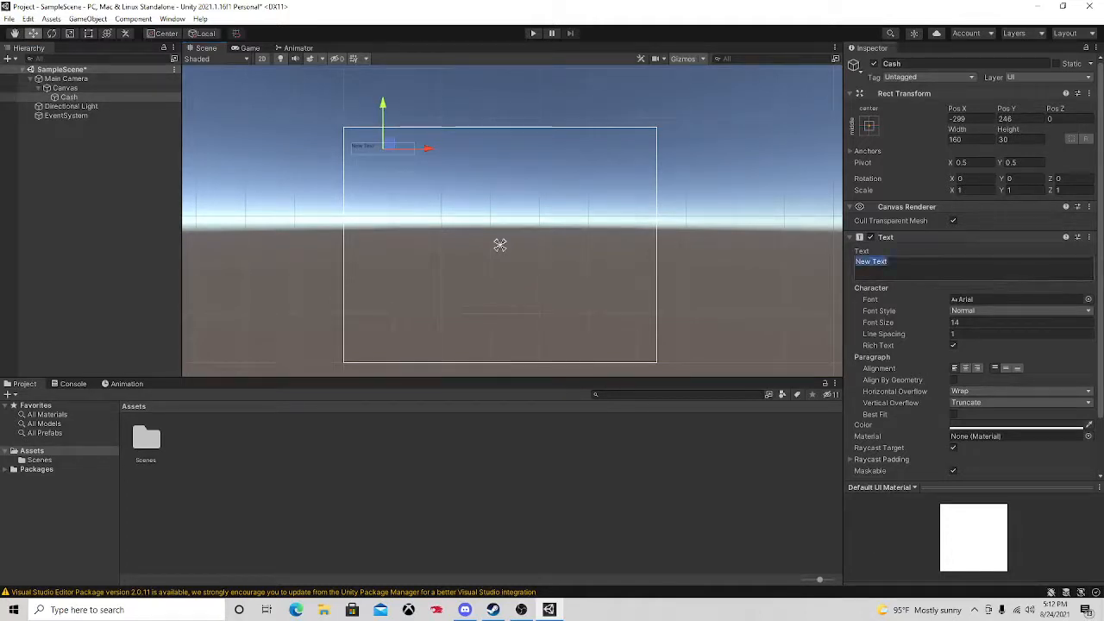
type("Cash")
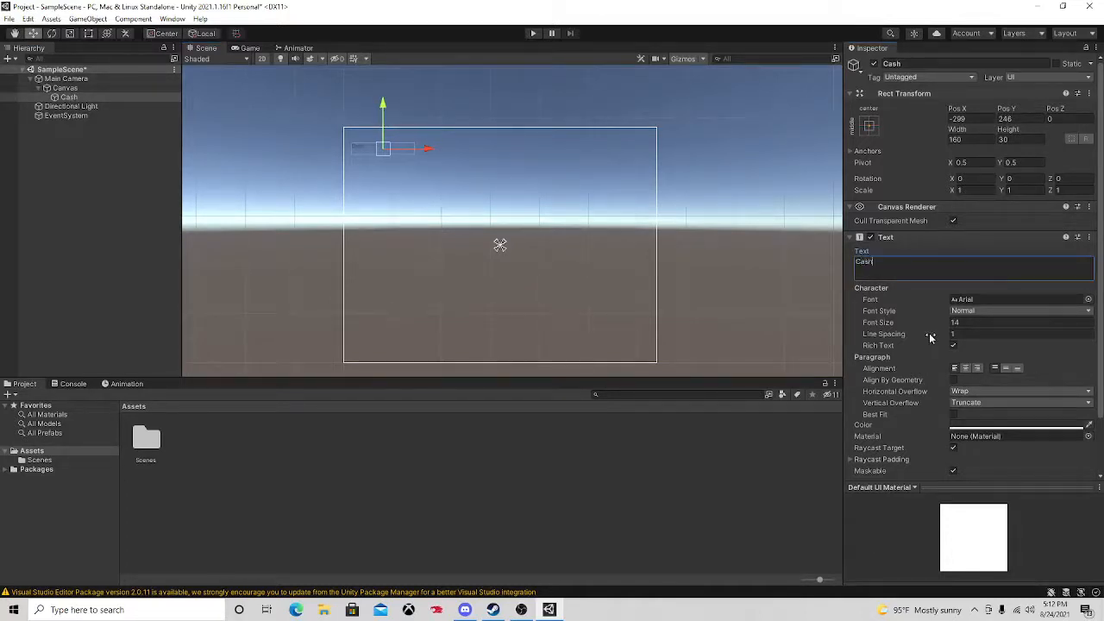
type(":")
scroll(822, 123, "up", 1)
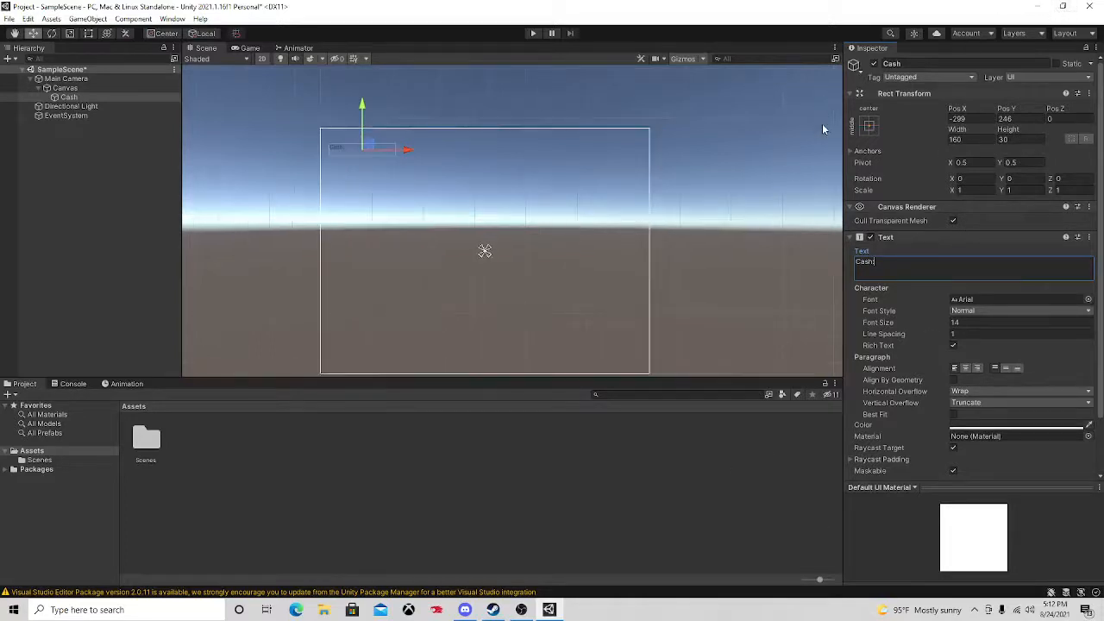
scroll(823, 123, "down", 1)
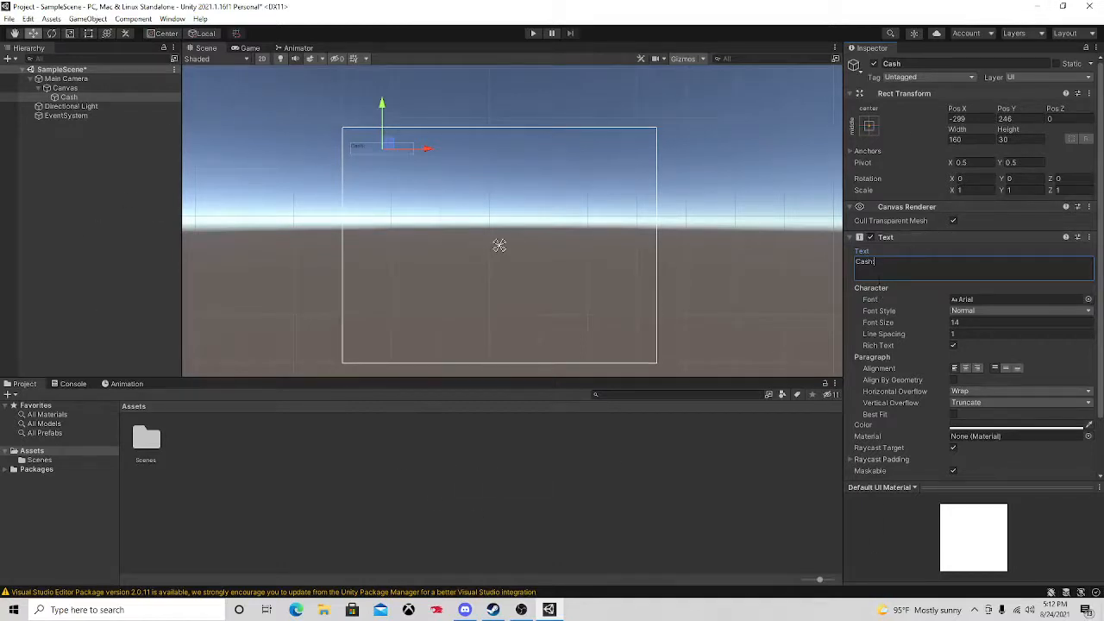
double_click(873, 263)
- Duplicate the Cash text as CashTXT and shift the copy right to about X -256
left_click(91, 97)
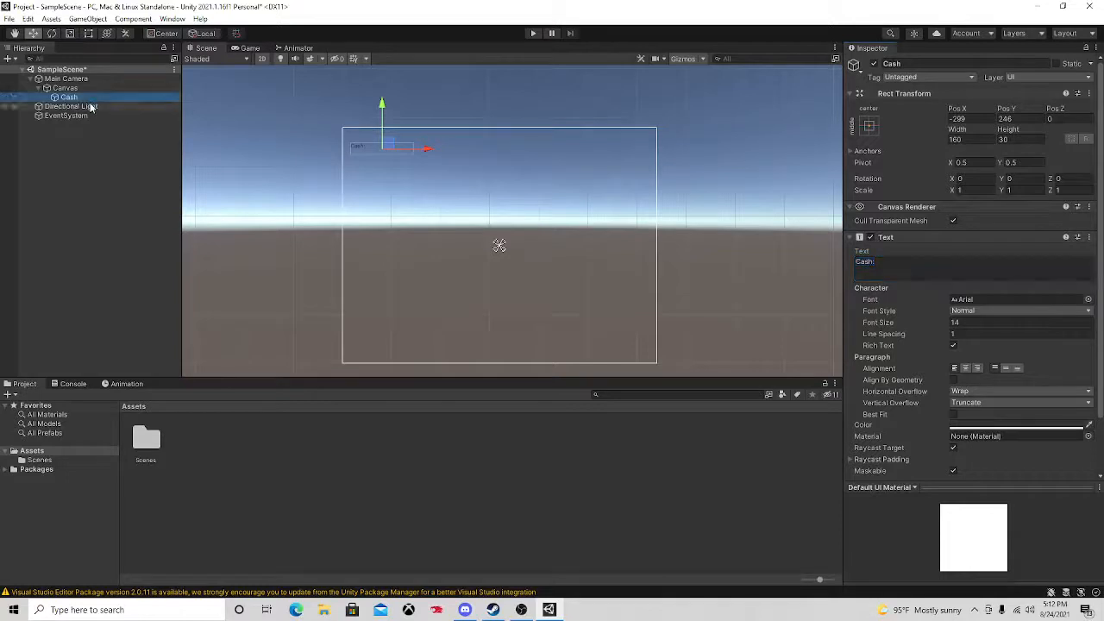
key("ctrl+d")
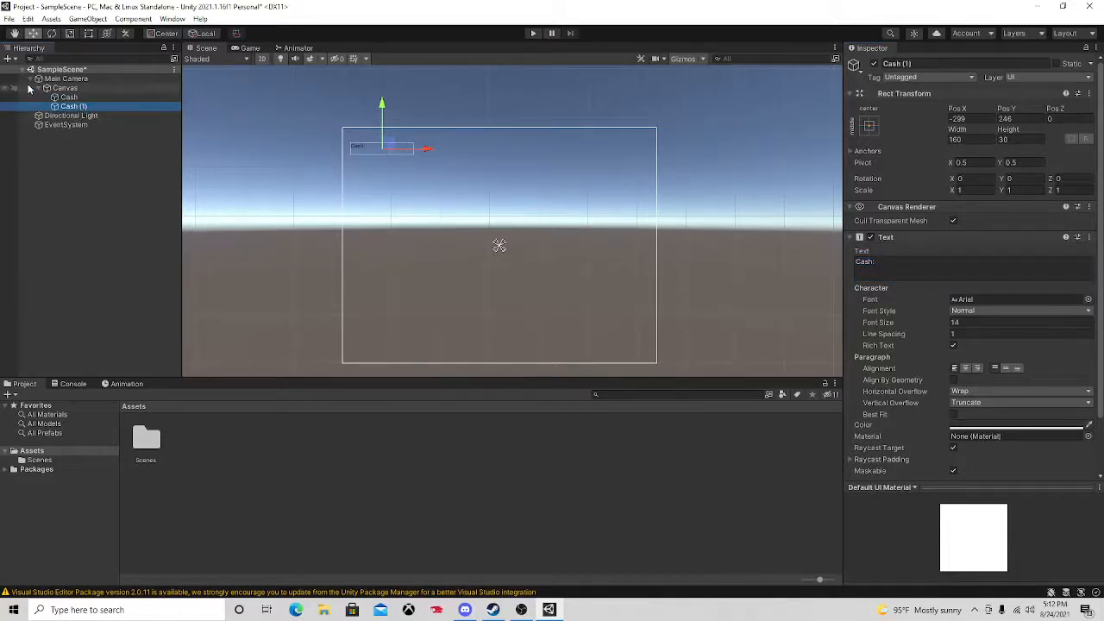
left_click(69, 108)
type("Ca")
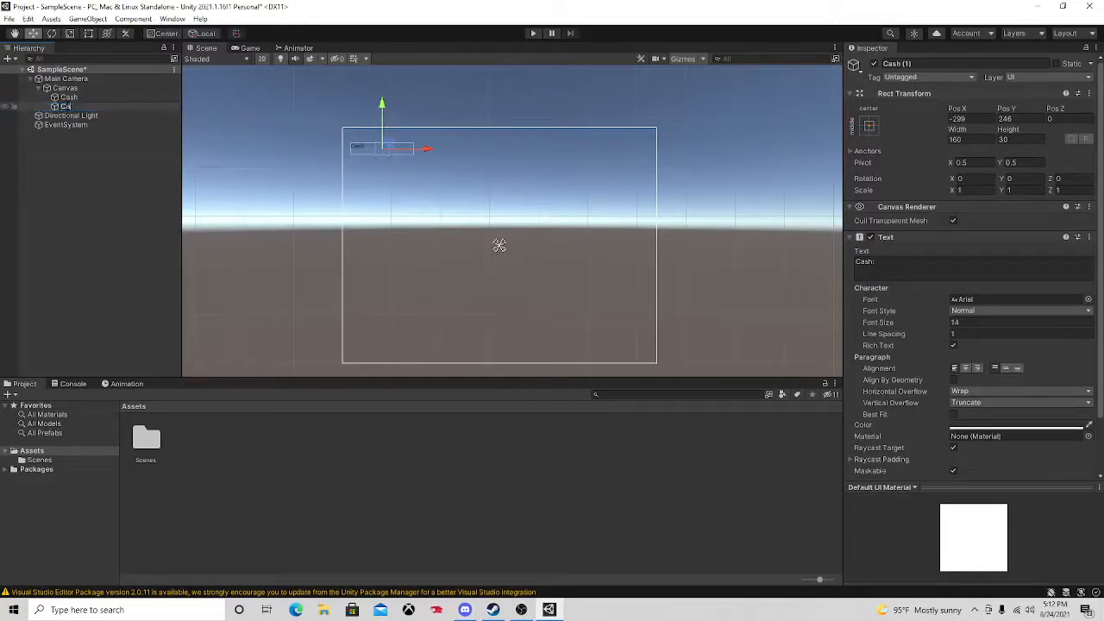
type("shTXT")
key("Return")
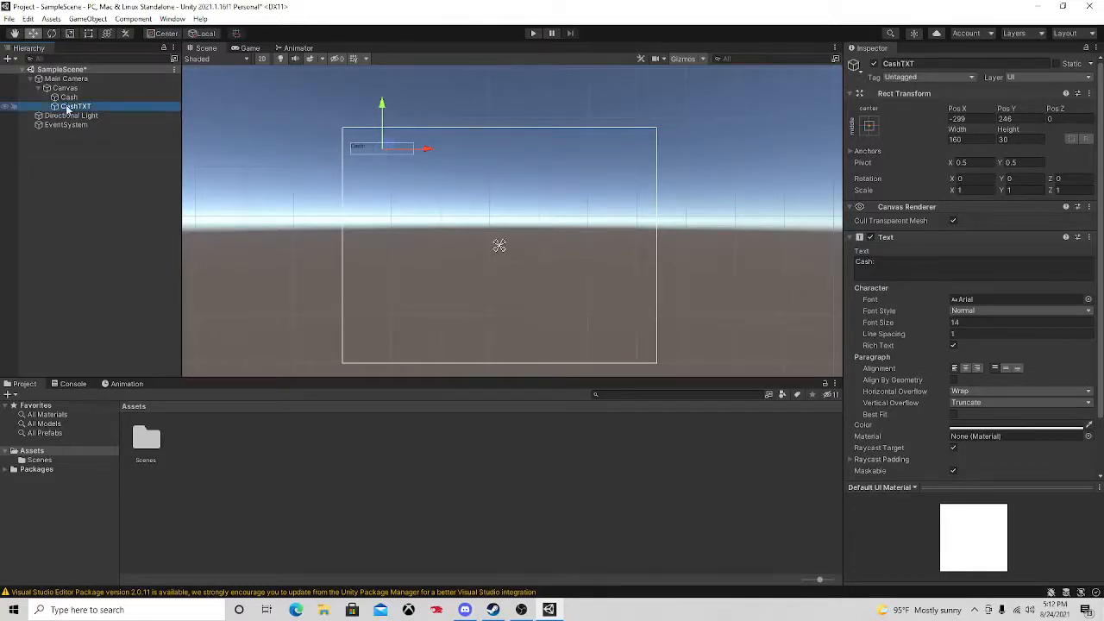
left_click_drag(436, 149, 450, 153)
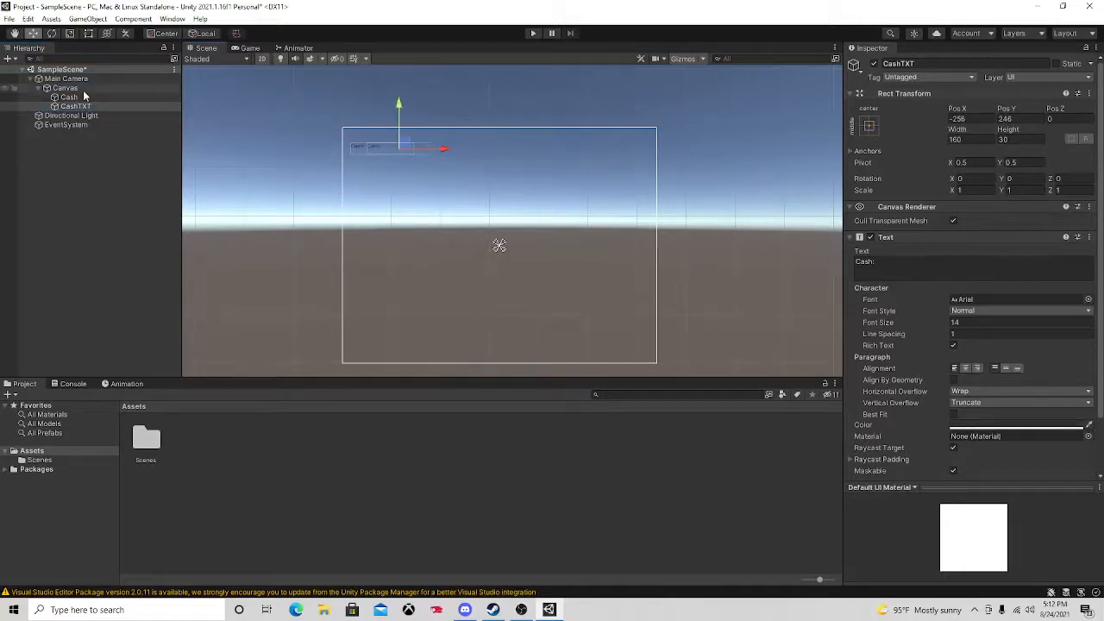
- Set both the Cash and CashTXT texts to Bold with font size 20
left_click(76, 97, "ctrl")
left_click(1018, 311)
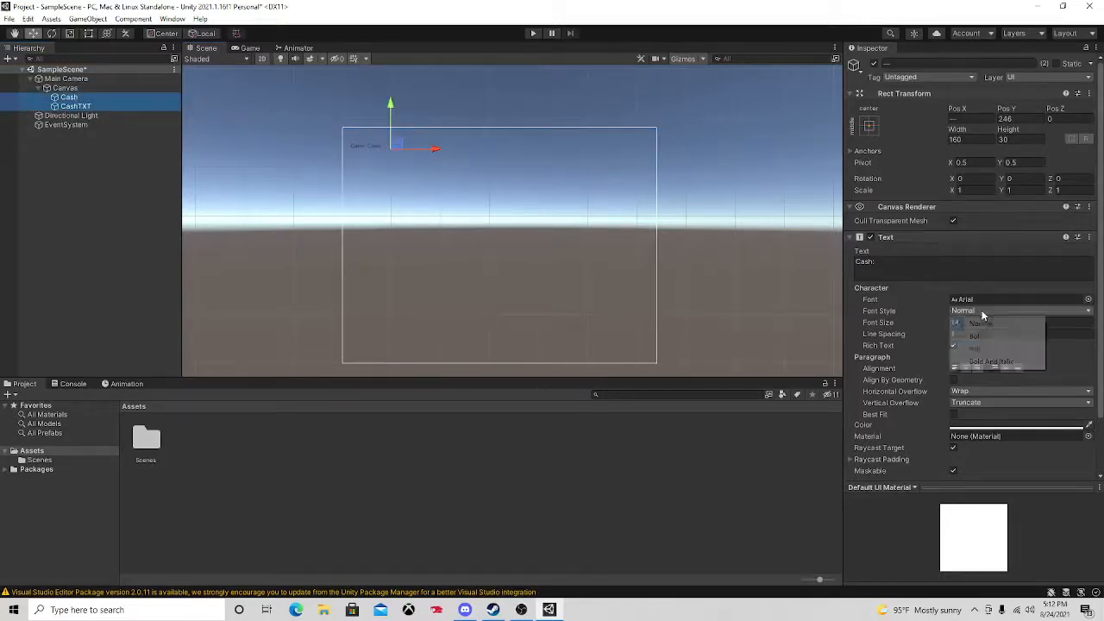
left_click(983, 334)
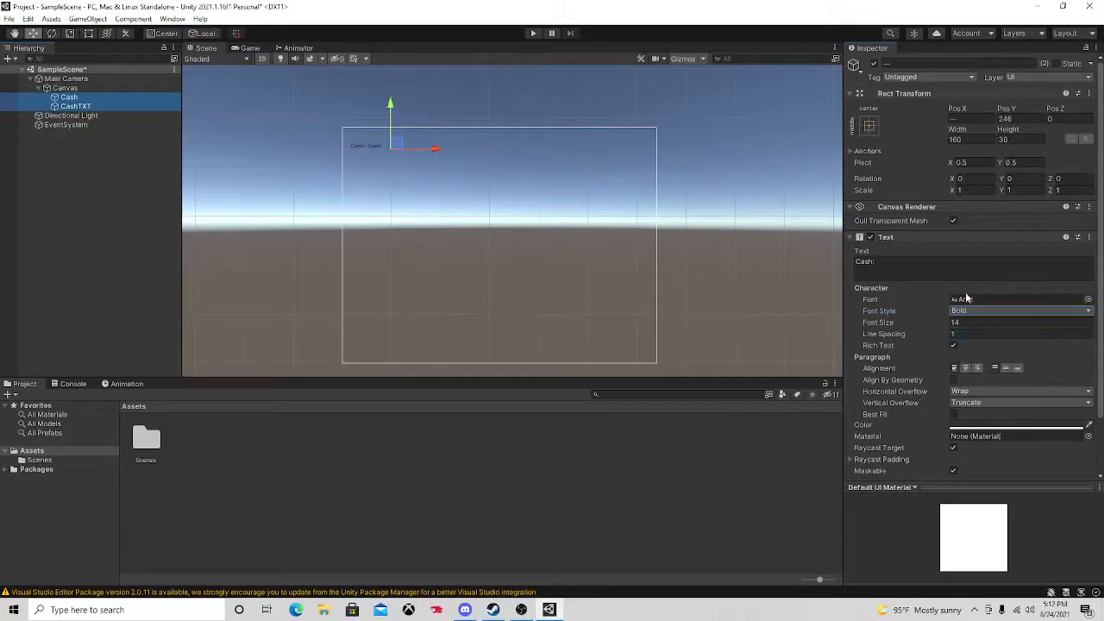
left_click(967, 323)
type("2")
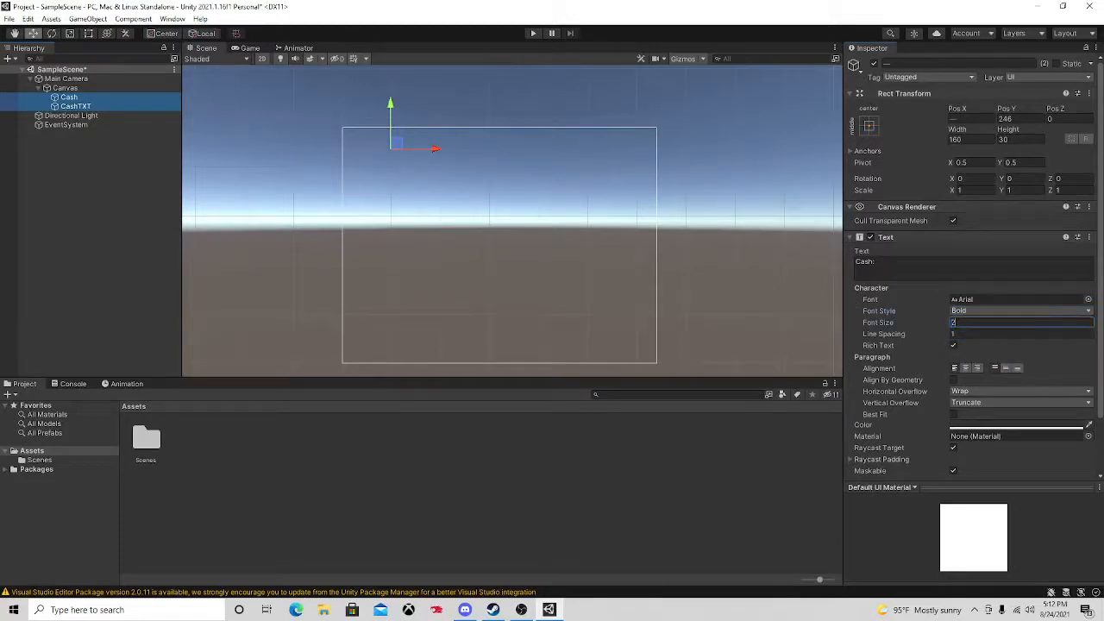
type("4")
key("BackSpace")
key("BackSpace")
type("20")
- Reposition CashTXT just right of the Cash label, at about X -238, Y 243
left_click(109, 100)
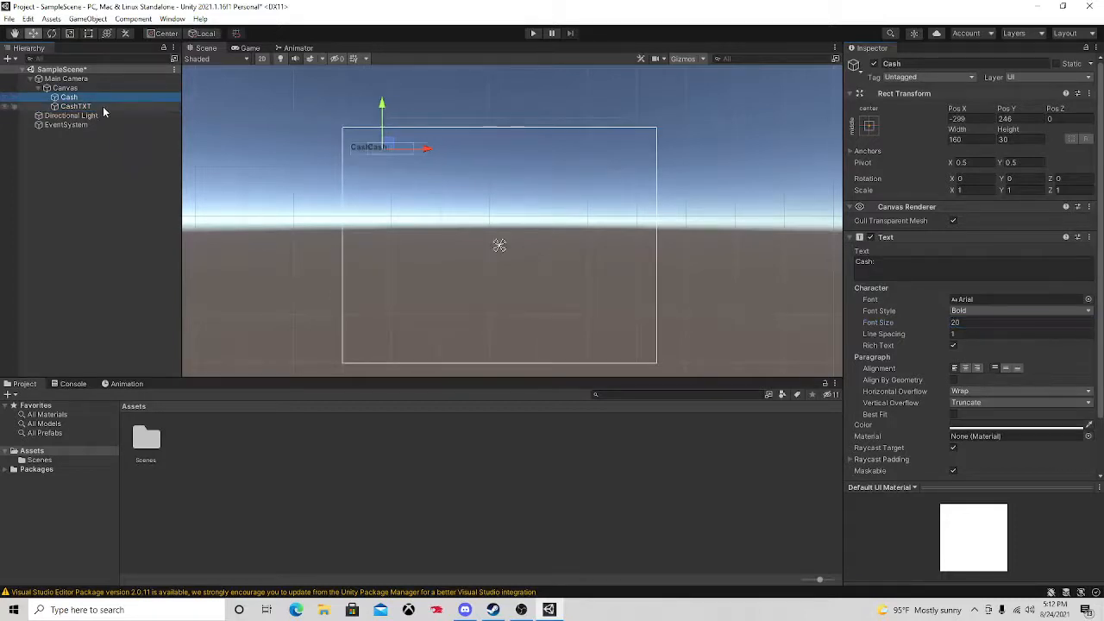
left_click(104, 105)
left_click_drag(449, 157, 454, 158)
left_click_drag(406, 95, 409, 107)
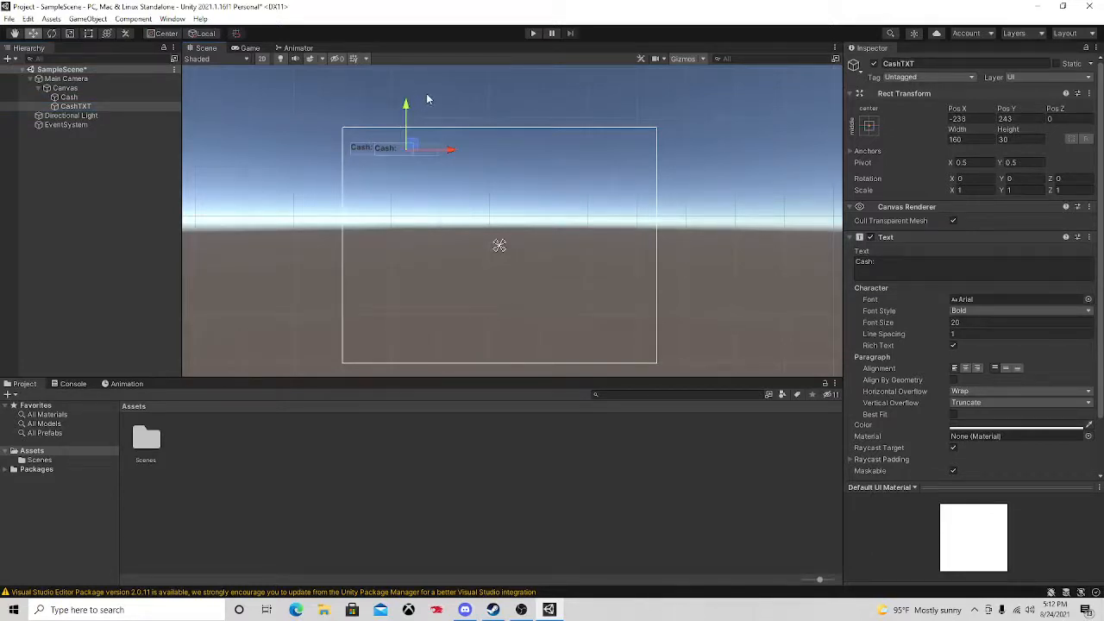
- Set the CashTXT content to 0 and raise it to about Y 247, level with the Cash label
left_click(947, 264)
left_click(940, 261)
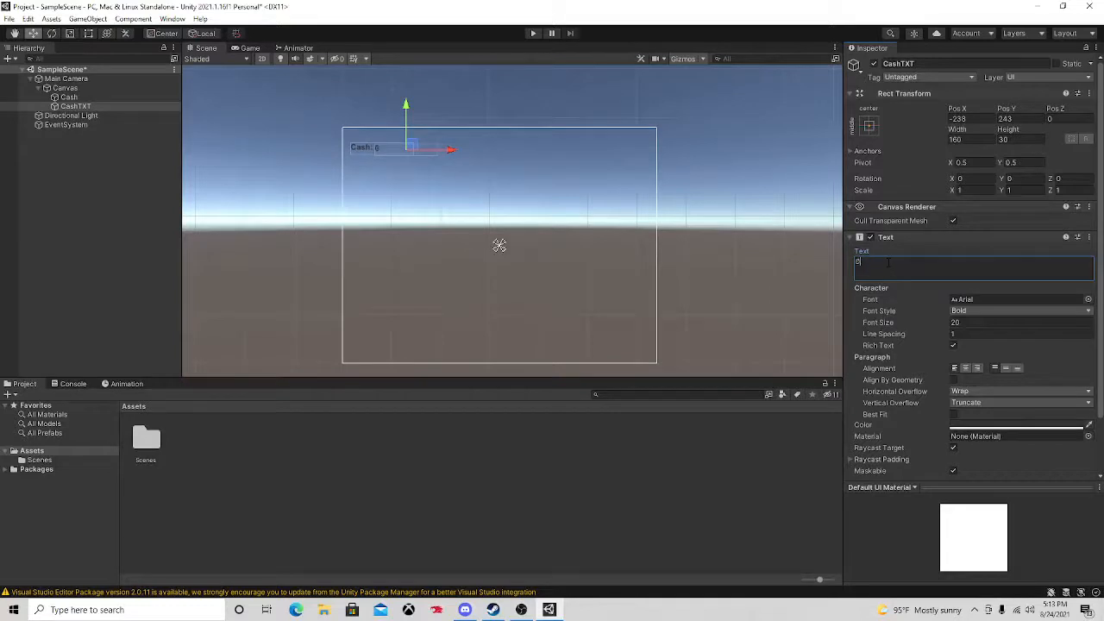
left_click(40, 227)
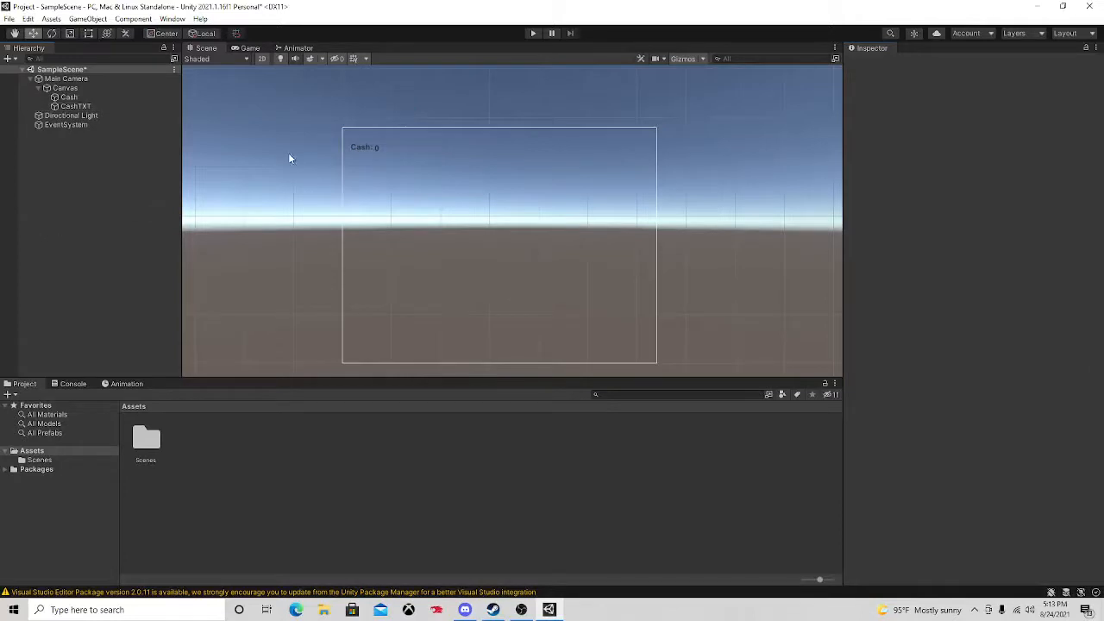
left_click(115, 105)
left_click_drag(405, 115, 409, 111)
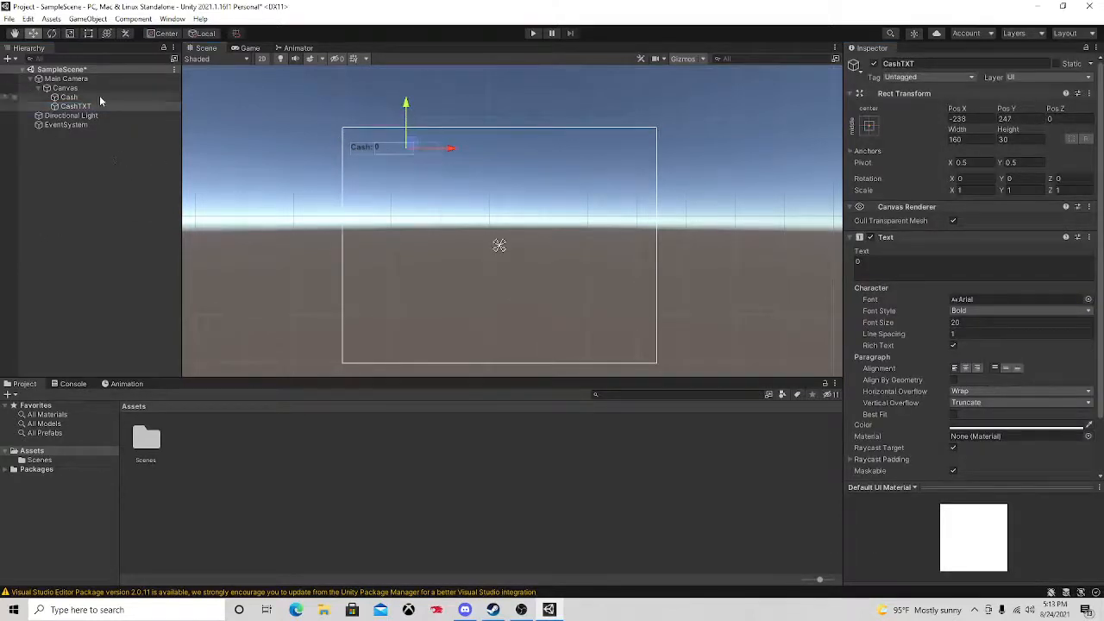
- Create an empty game object at the scene's root level and name it Manager
left_click(65, 88)
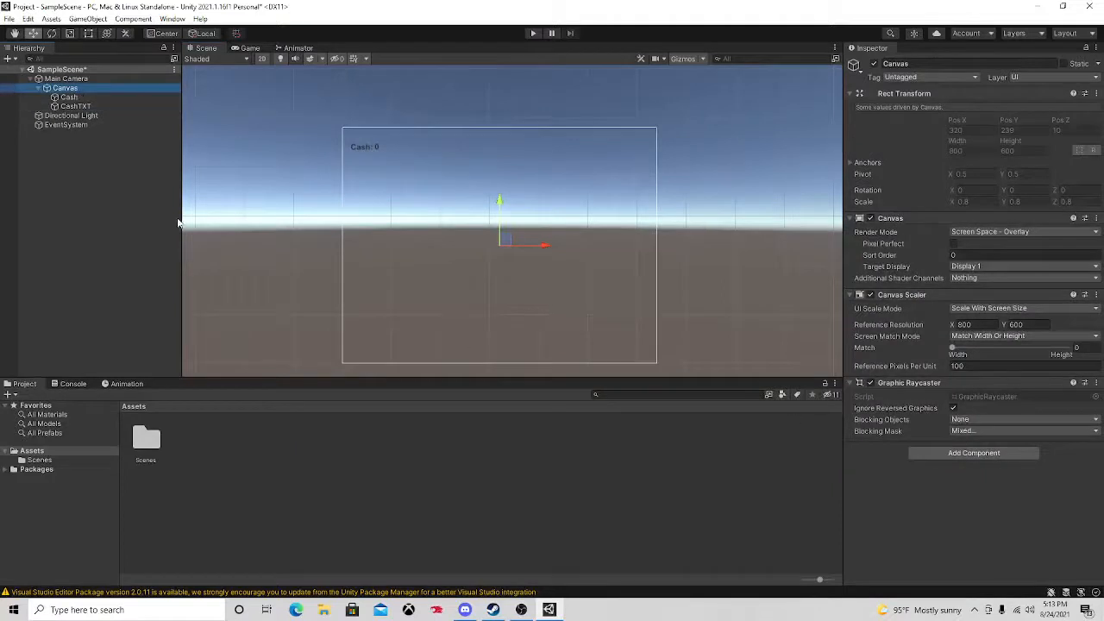
left_click(100, 158)
right_click(101, 158)
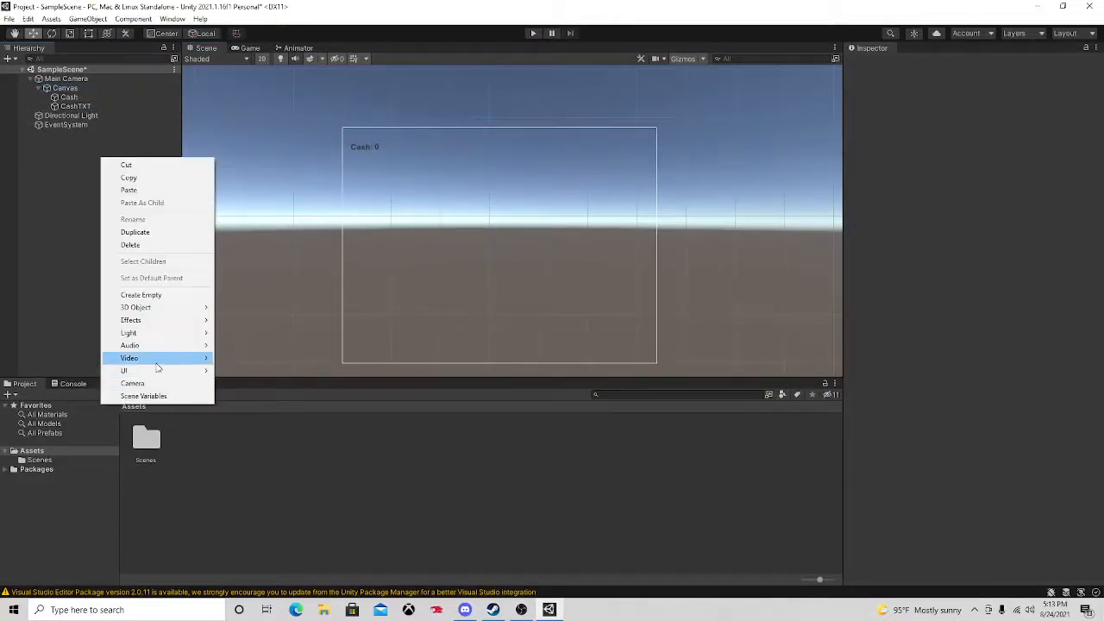
left_click(147, 295)
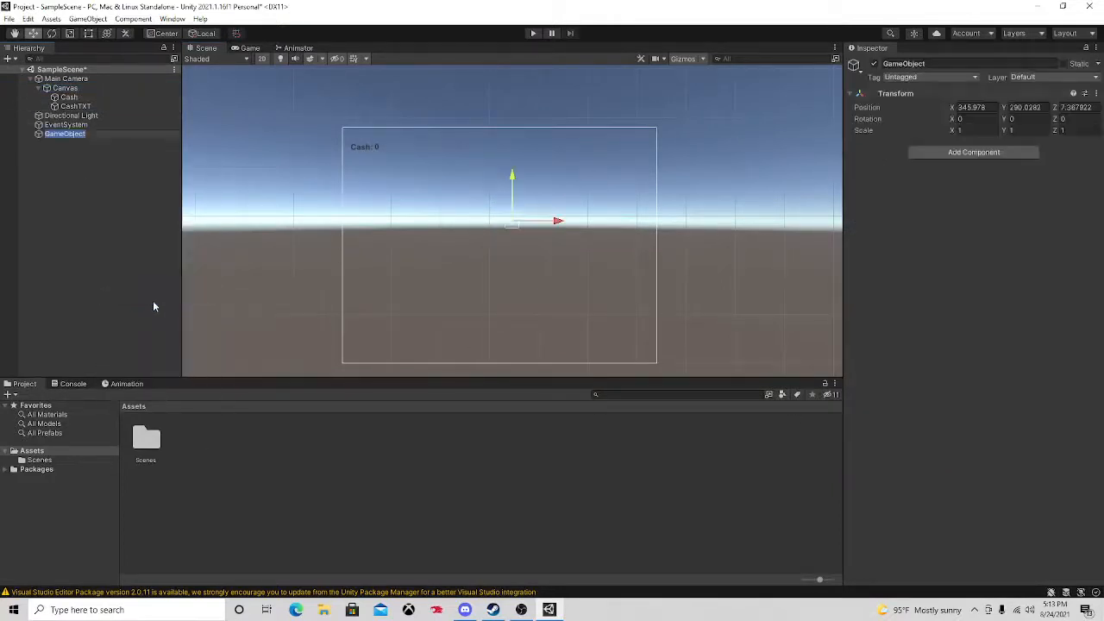
type("Manager")
key("Return")
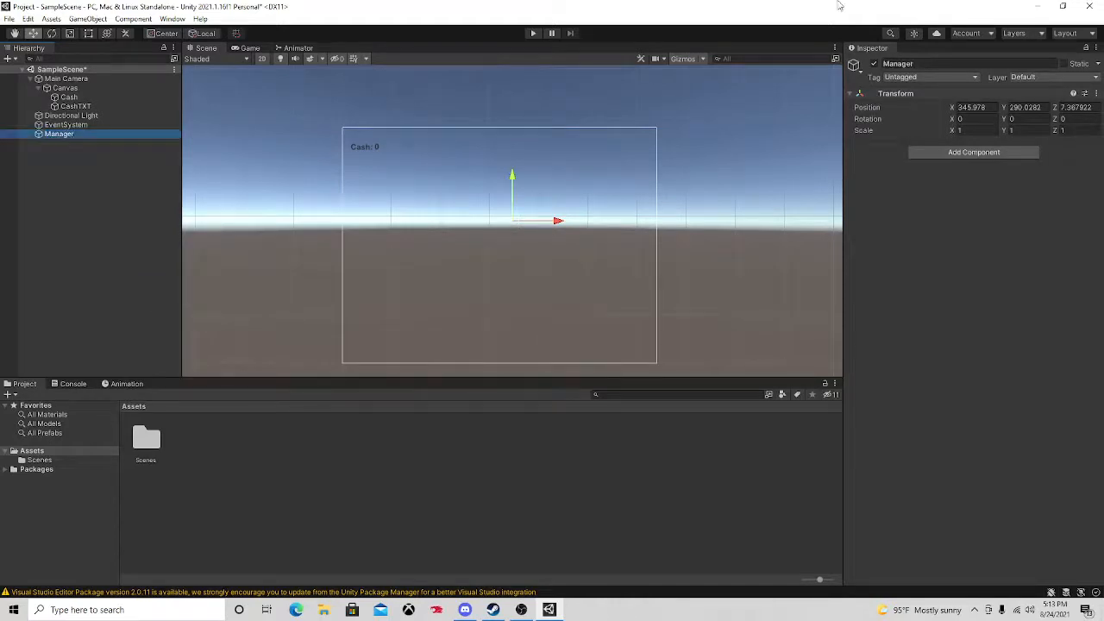
- Add a new script named CurrencySystem to the Manager object and open it in Visual Studio
left_click(992, 153)
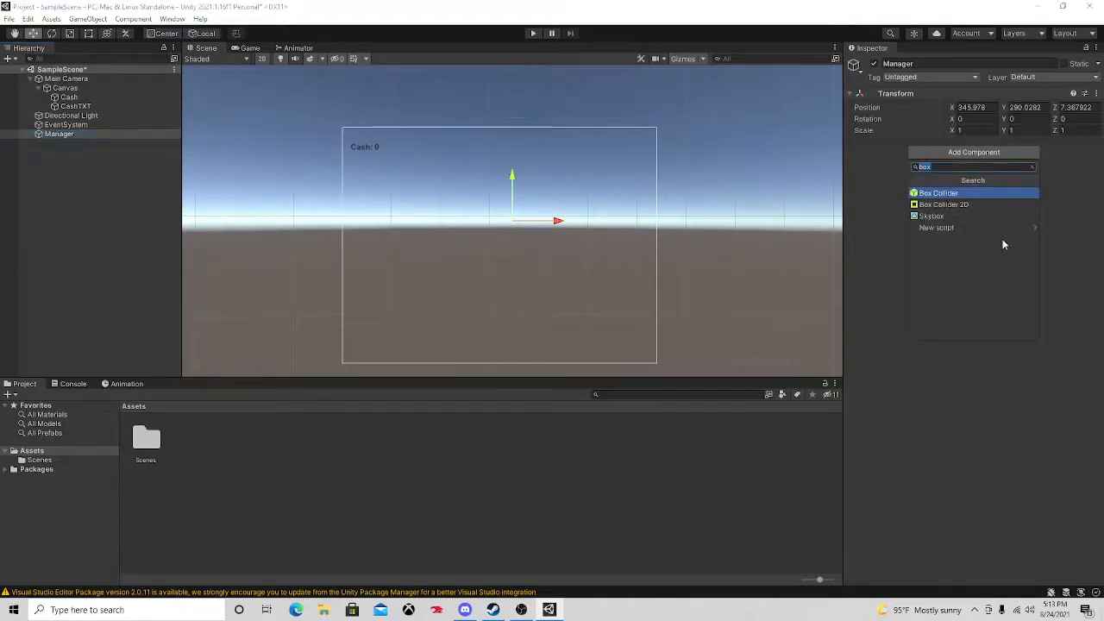
left_click(936, 228)
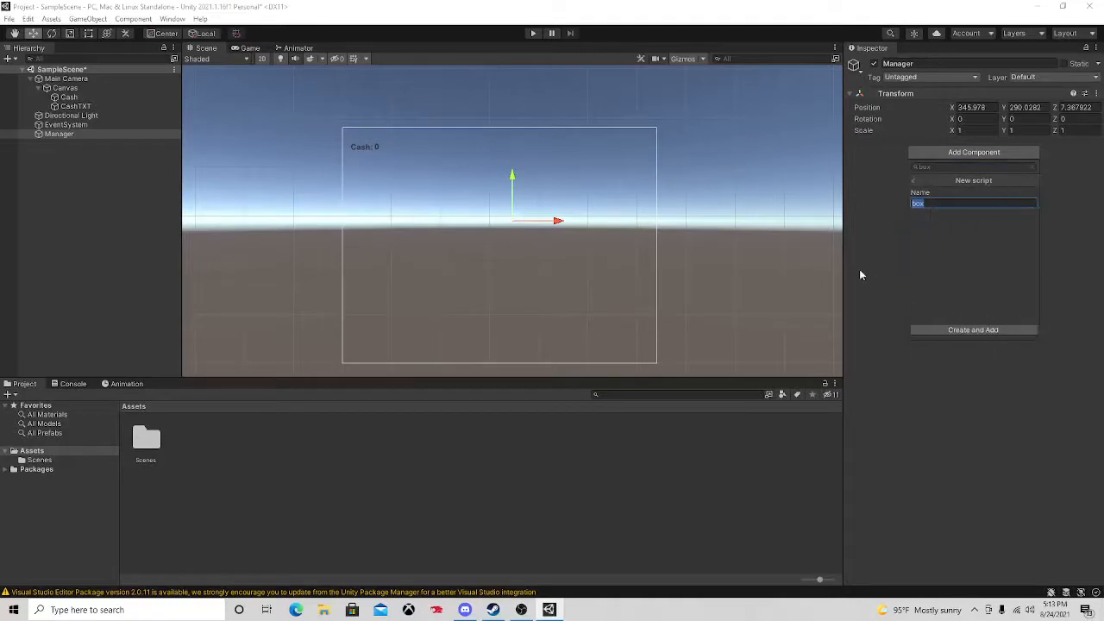
type("CurrencySystem")
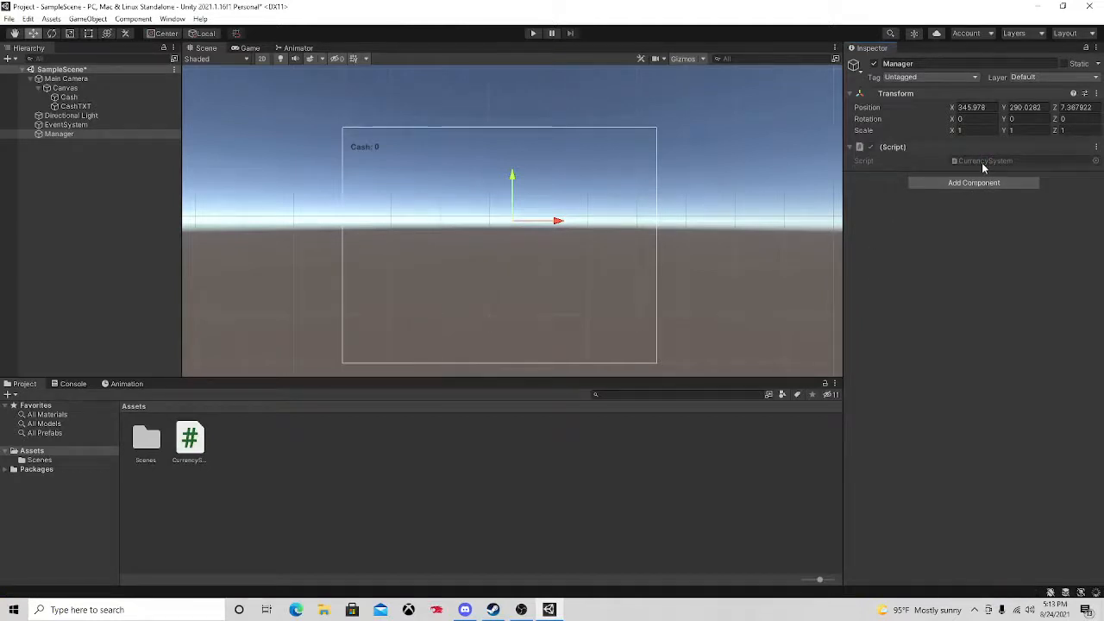
double_click(981, 162)
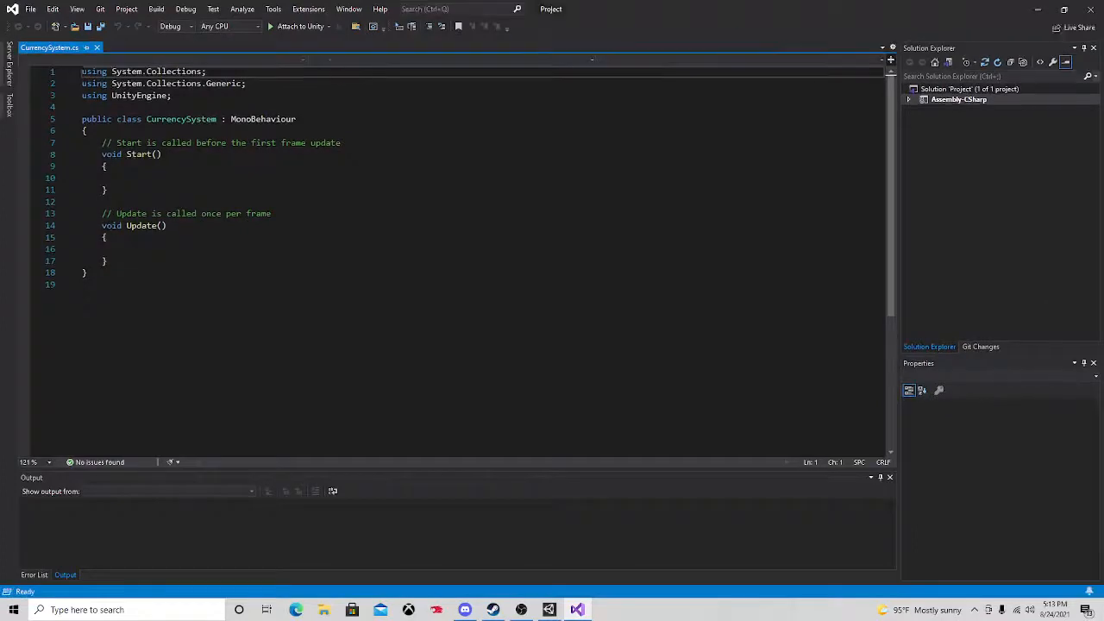
- Begin a public field declaration of type Text at the start of the CurrencySystem class body
key("Return")
type("pu")
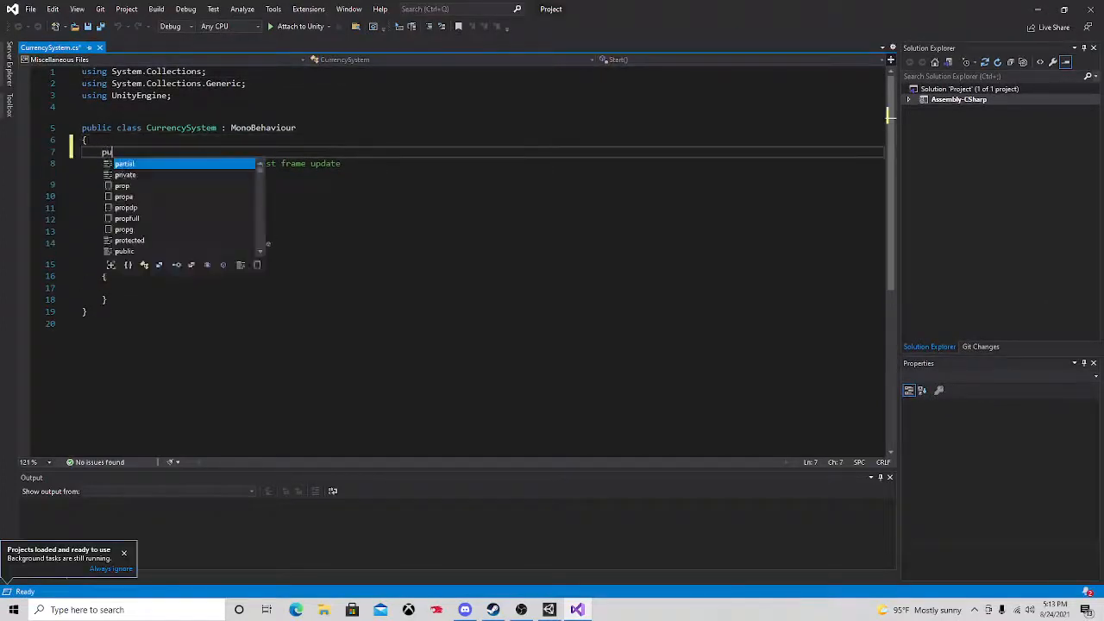
type("blic T")
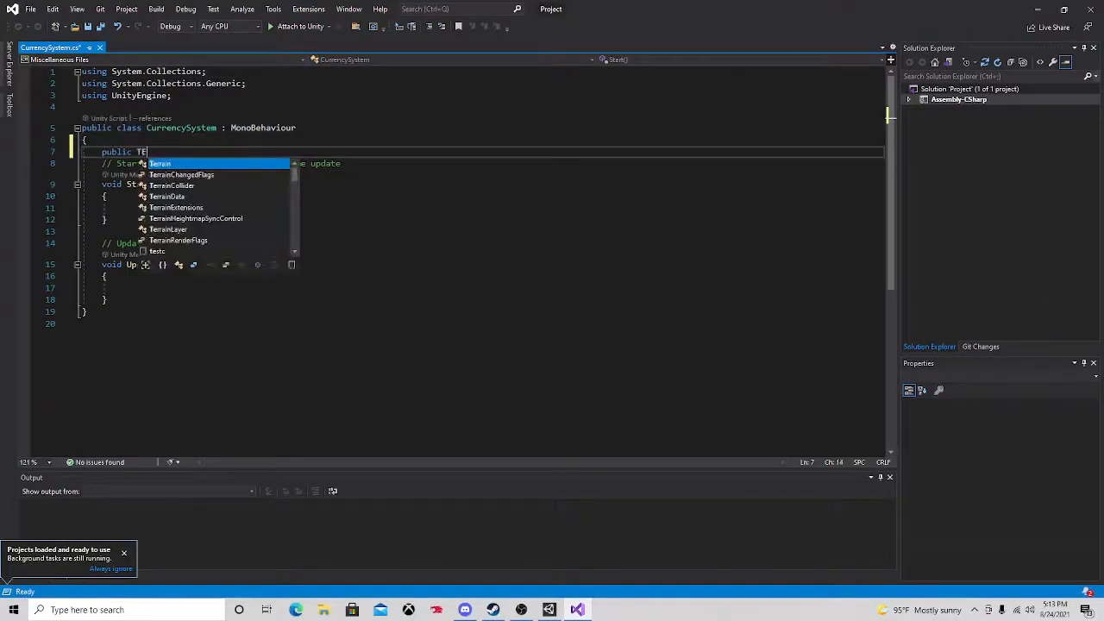
type("ext")
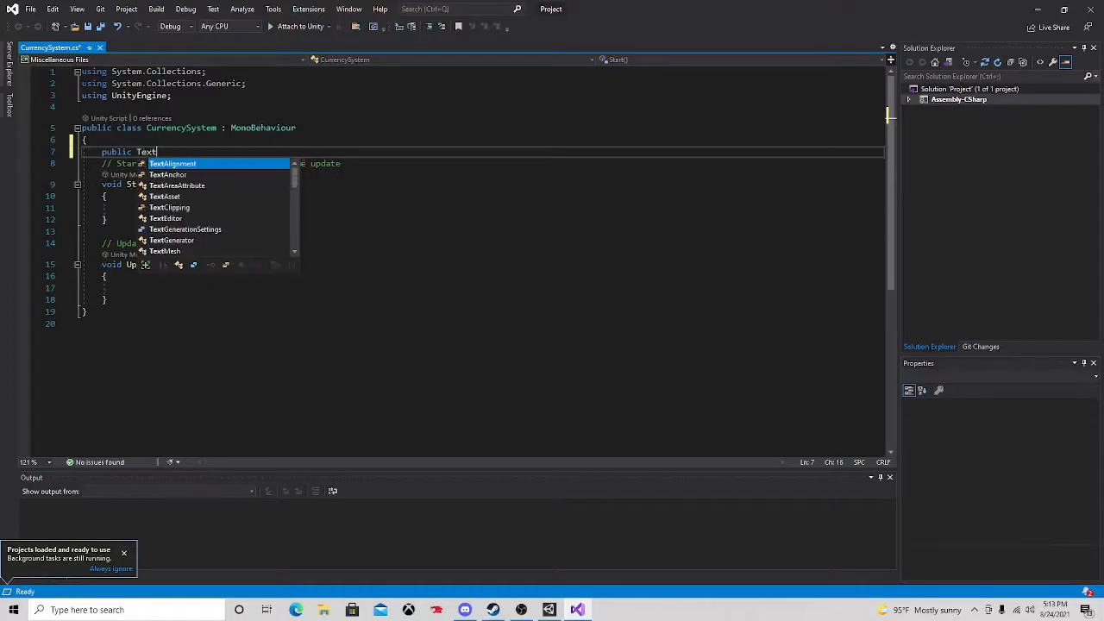
- Add the directive "using UnityEngine.UI;" below the existing using lines
left_click(191, 105)
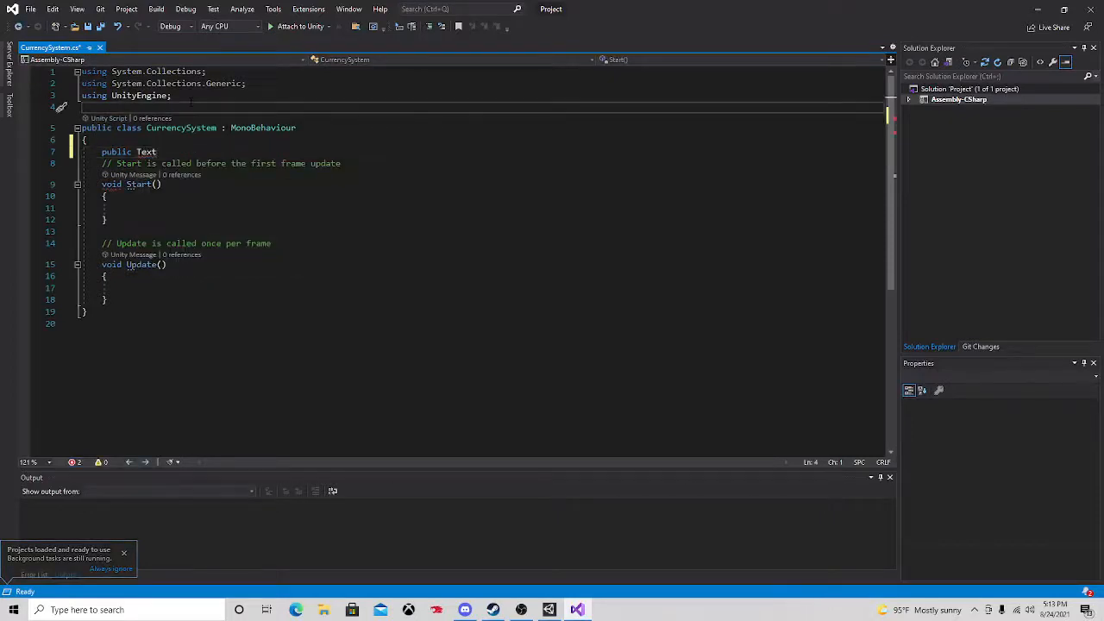
type("usu")
key("Return")
key("BackSpace")
key("BackSpace")
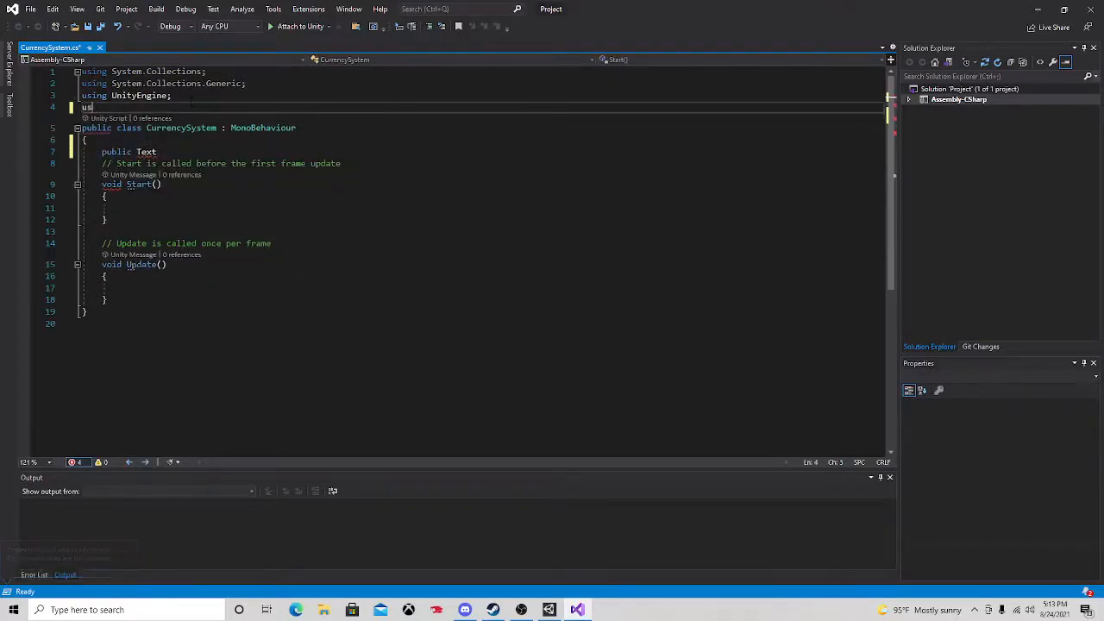
type("ing unityenb")
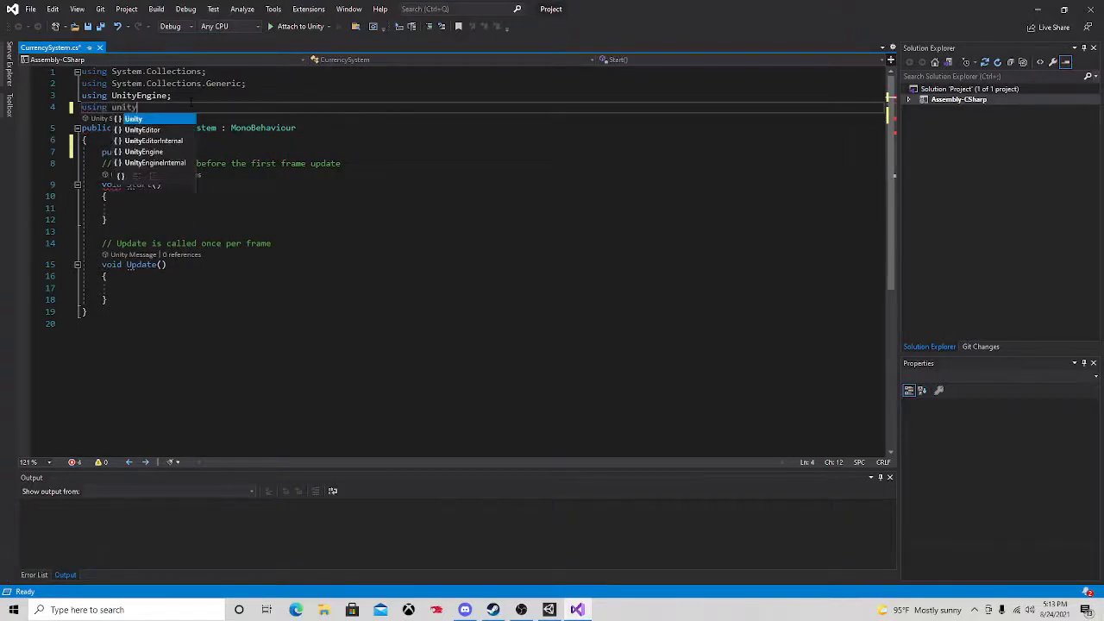
key("Down")
key("Down")
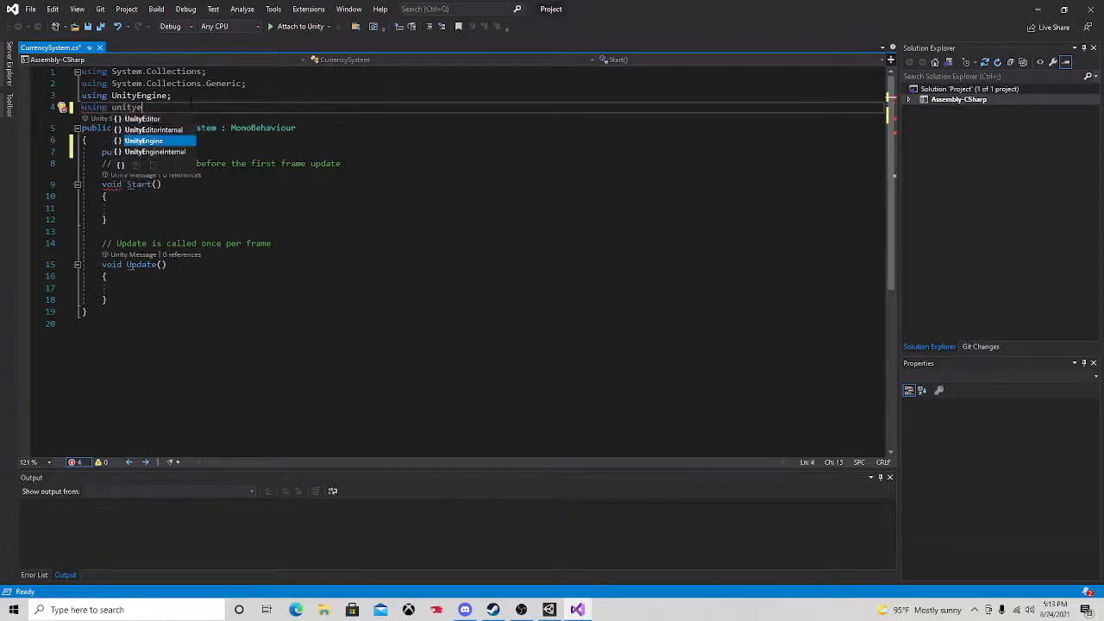
type(".UI;")
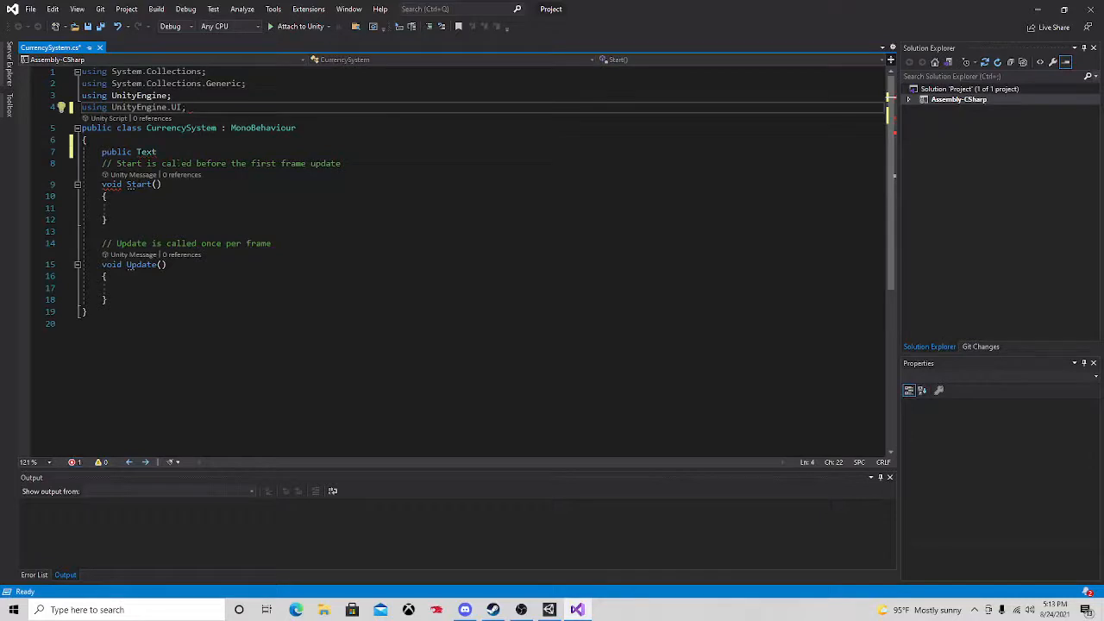
- Complete the public Text field with the name CashTXT and declare a public float field Cash below it
left_click(177, 152)
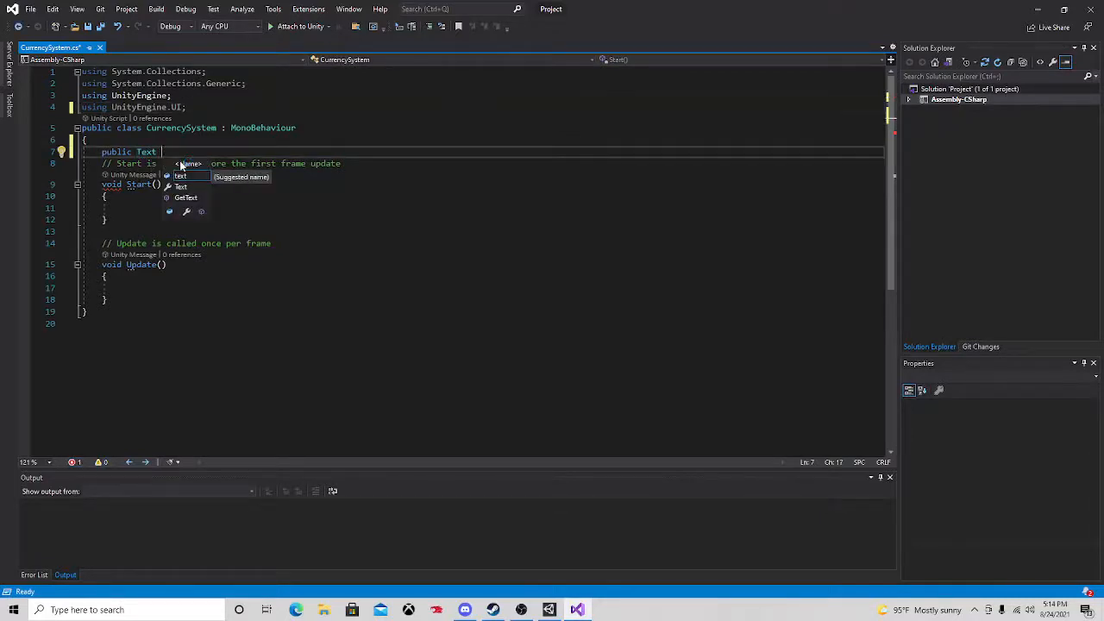
type("Cash")
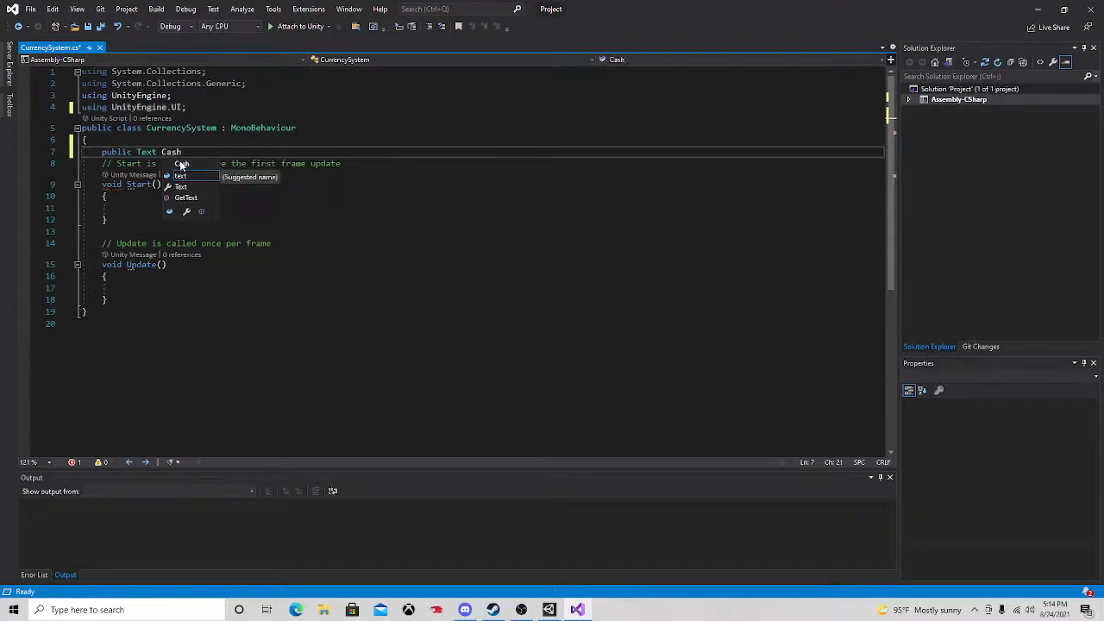
type("TXT;")
key("Return")
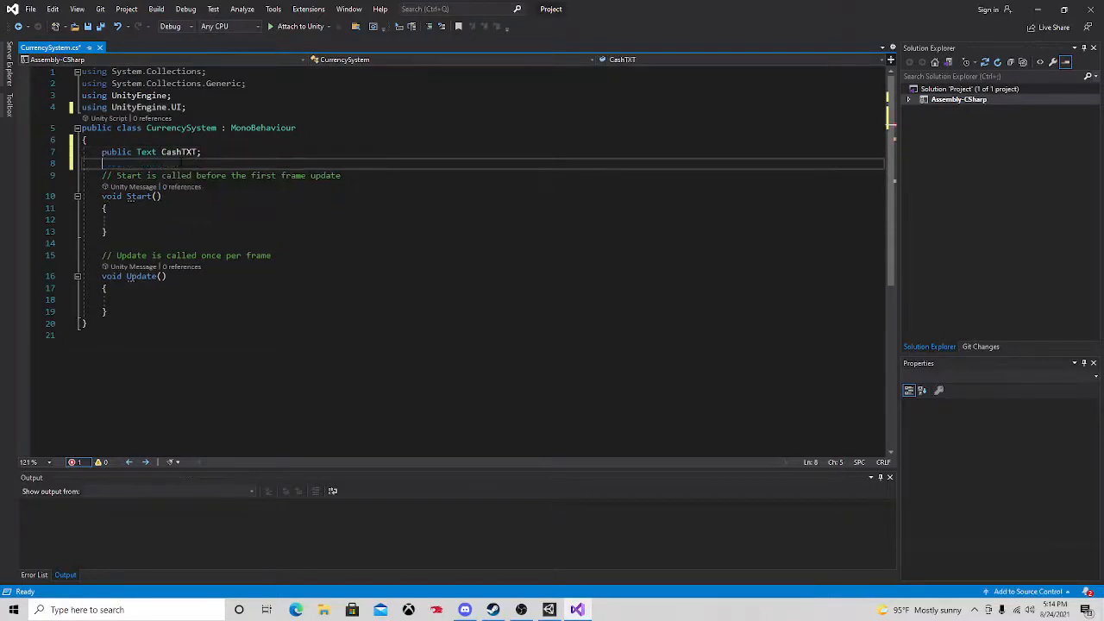
type("public floa")
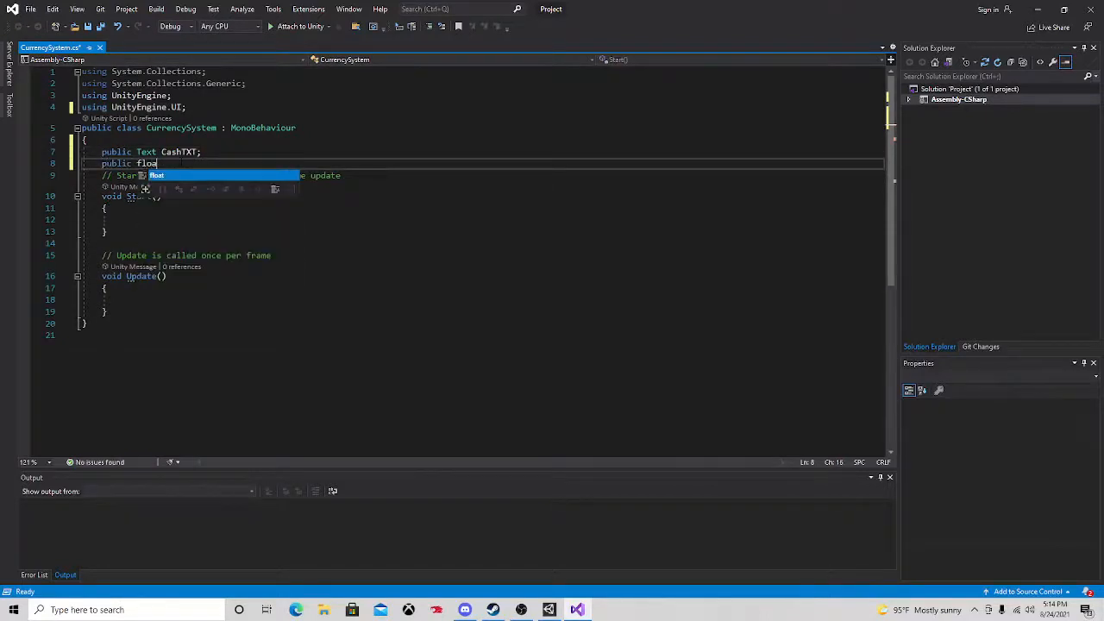
type("t Cash;")
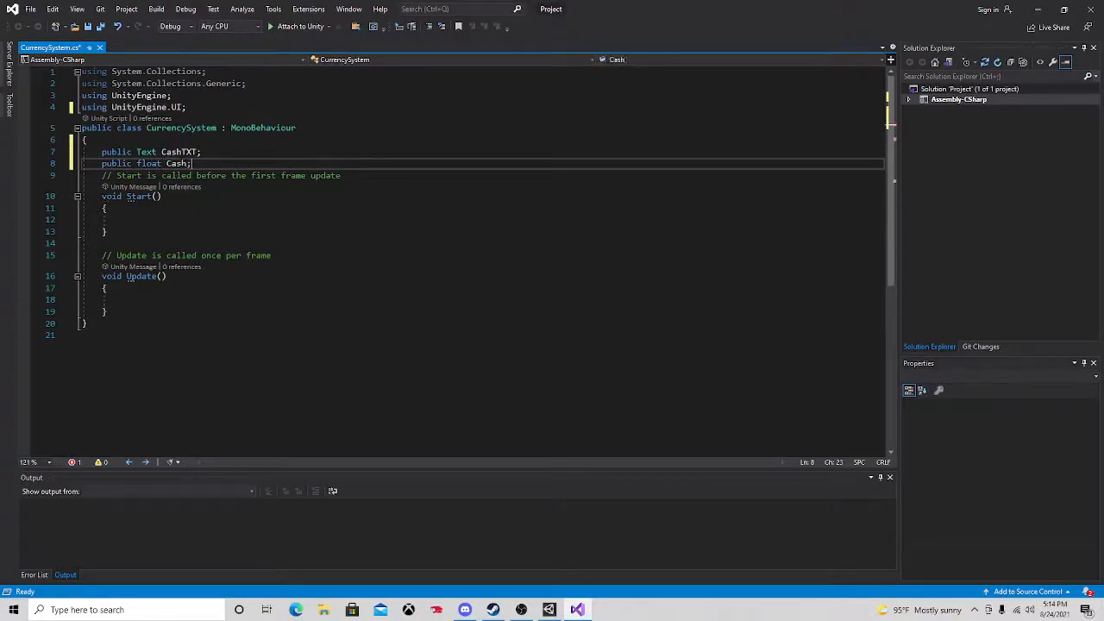
- In the Update method, assign the cash value to the display text with "CashTXT.text = Cash.ToString();"
left_click(122, 220)
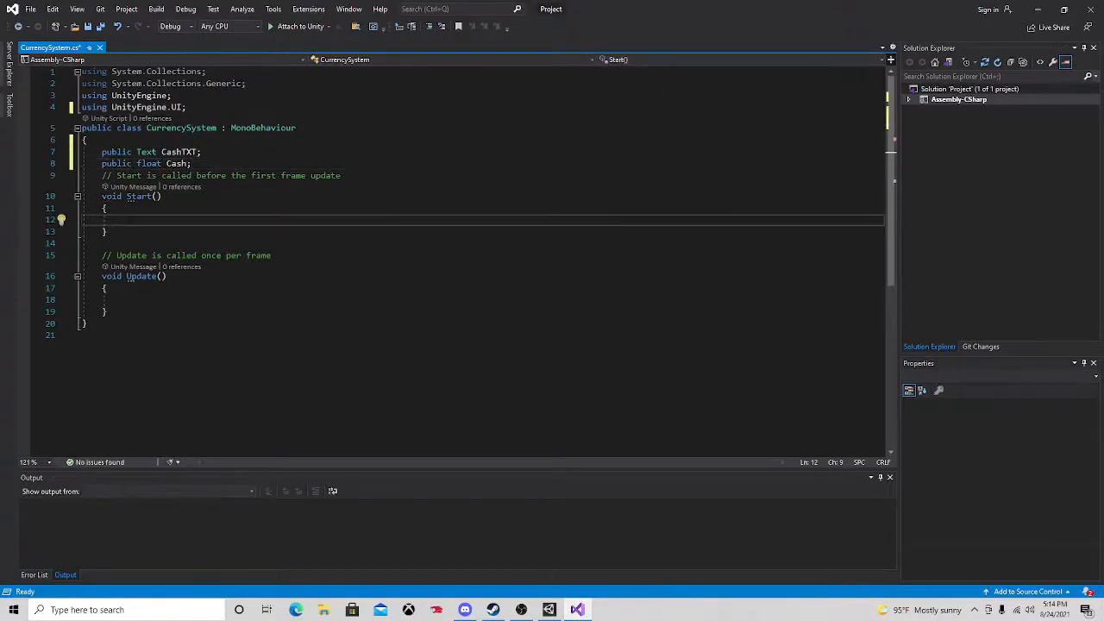
left_click(122, 300)
type("C")
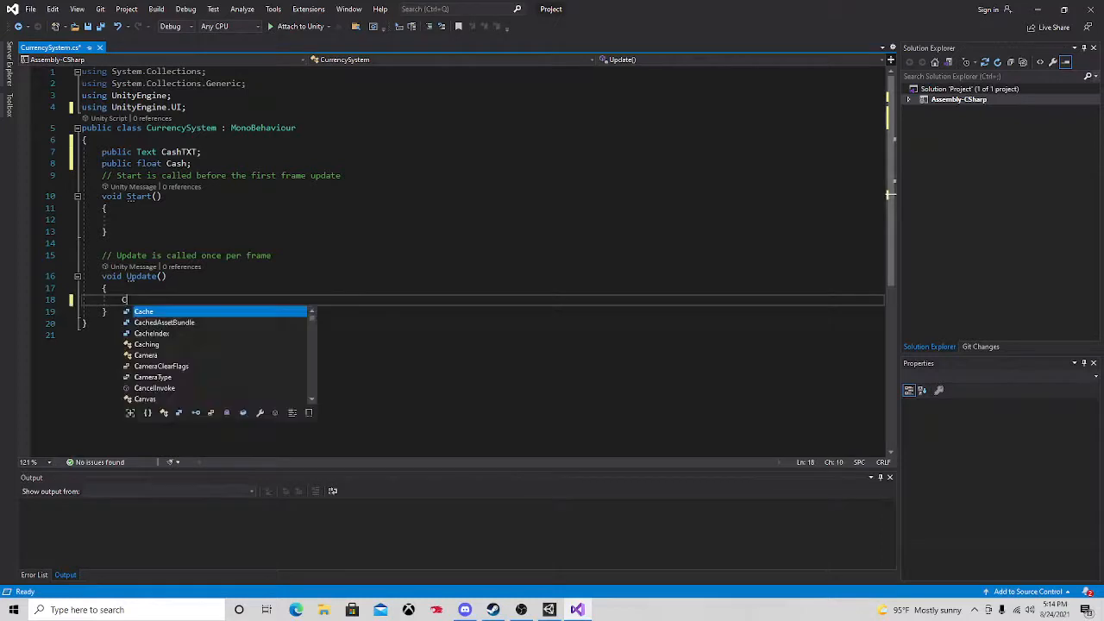
type("ashTXT.")
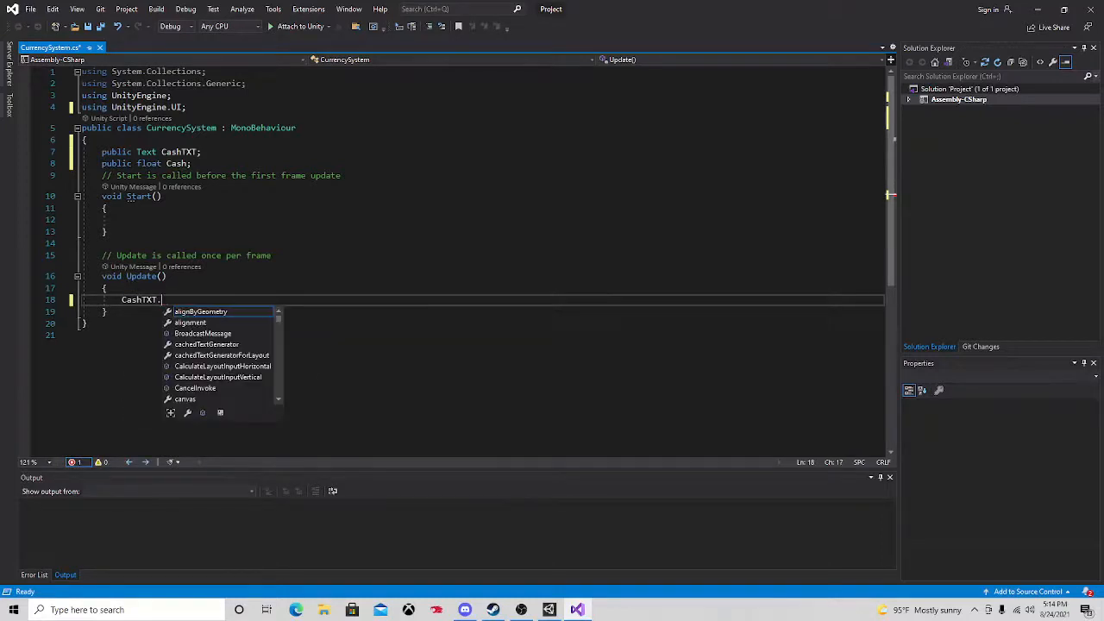
type("text = Cash.")
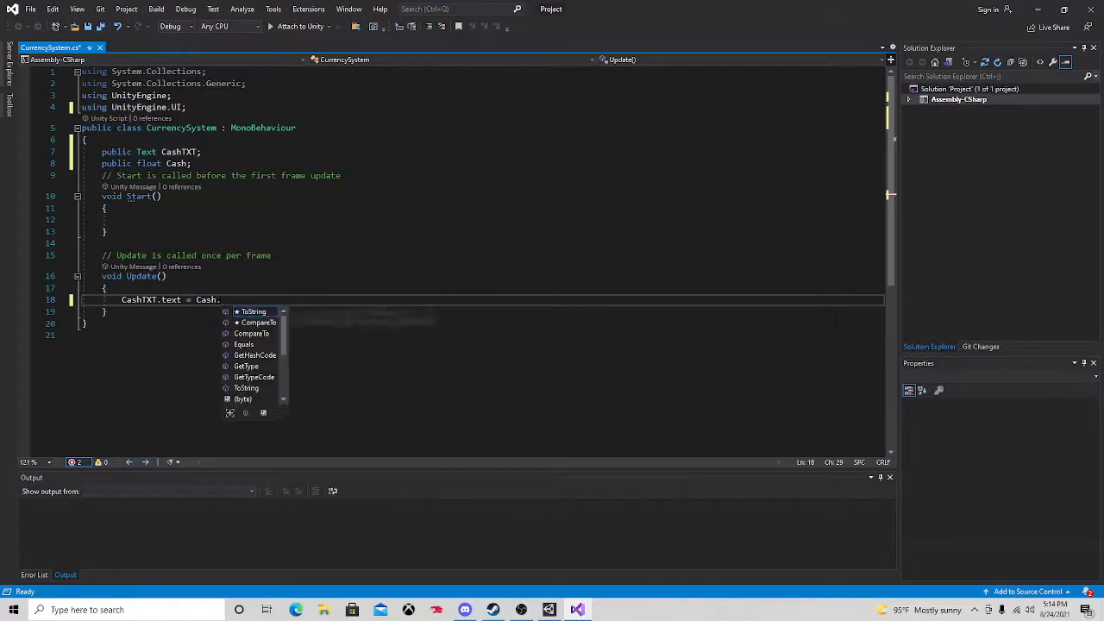
type("ToString();")
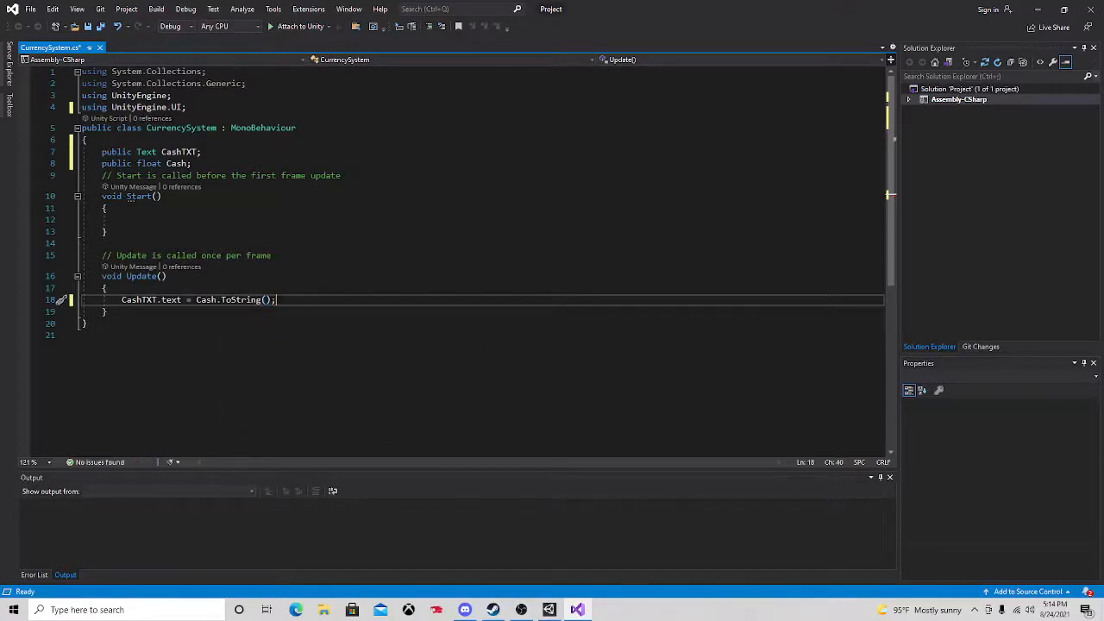
- Below the text assignment in Update, add an if block with the condition Input.GetKeyDown(KeyCode.G)
left_click(161, 313)
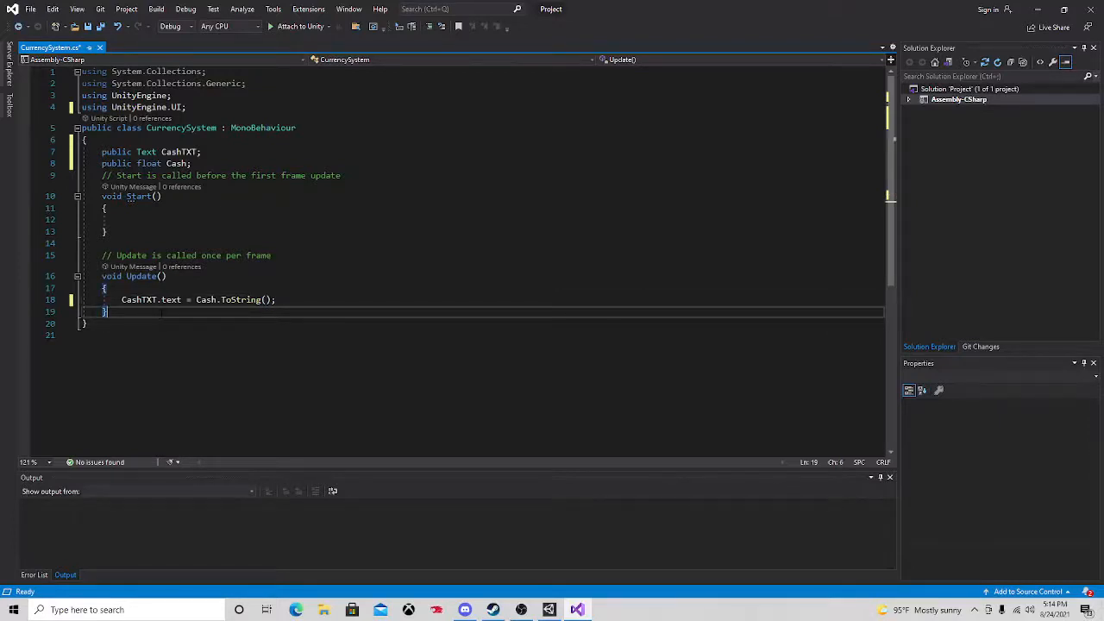
left_click(308, 300)
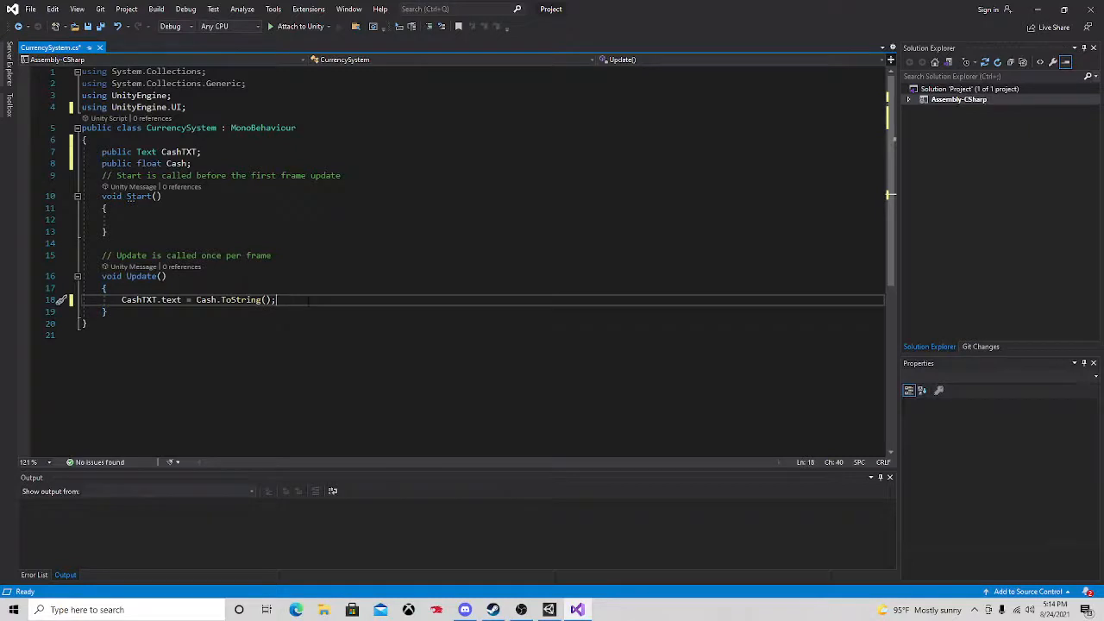
key("Return")
type("if")
key("Tab")
key("Tab")
type("In")
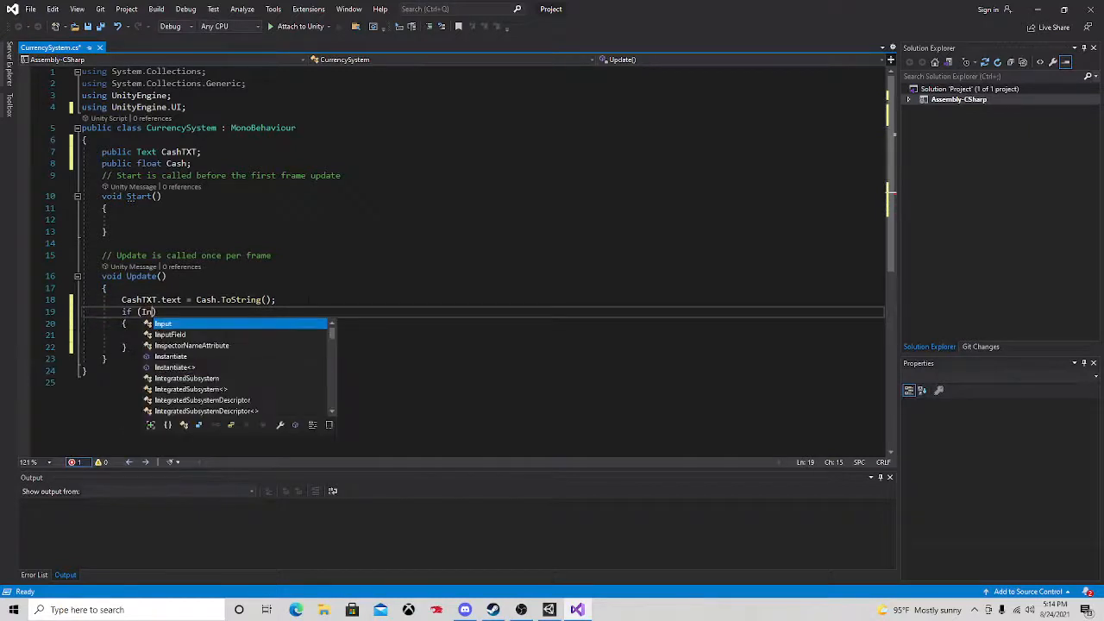
key("Tab")
type(".get")
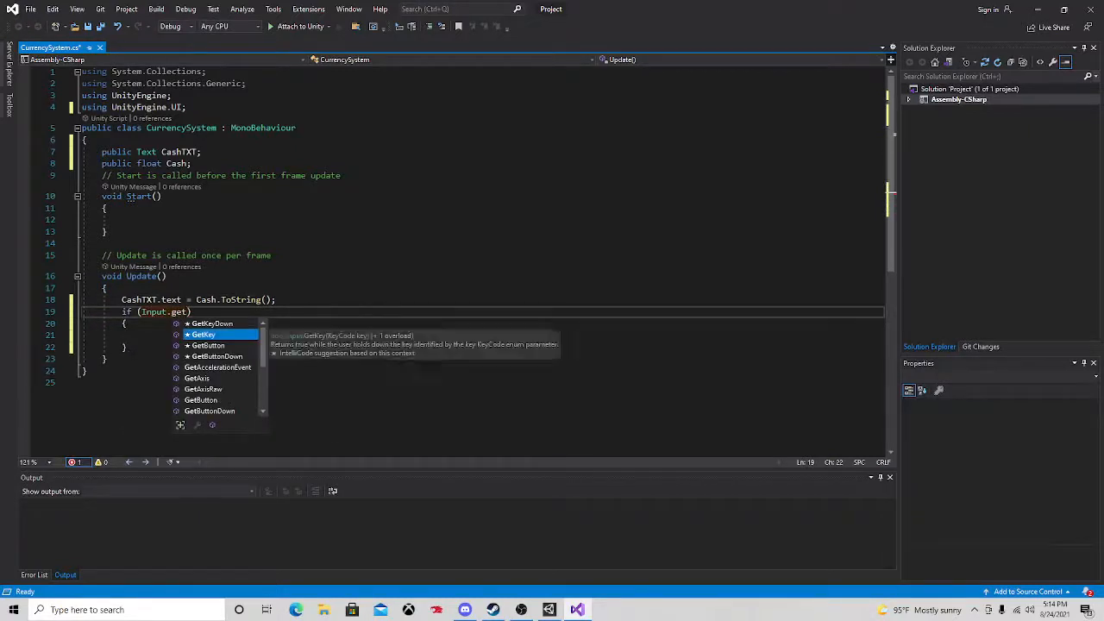
key("Up")
key("Tab")
type("(")
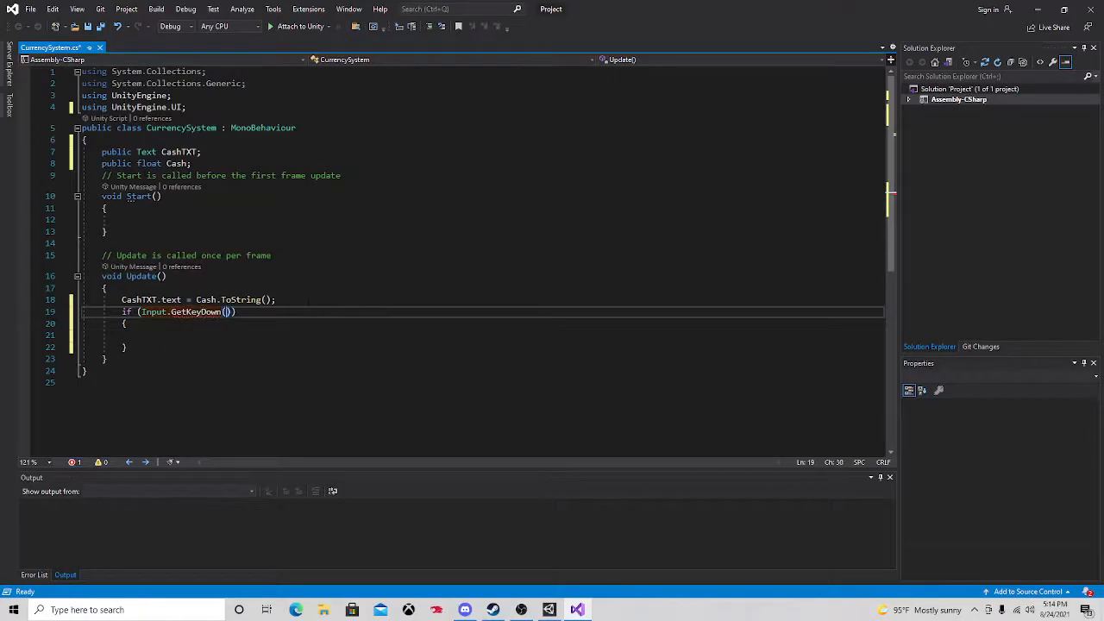
type("keyCode.")
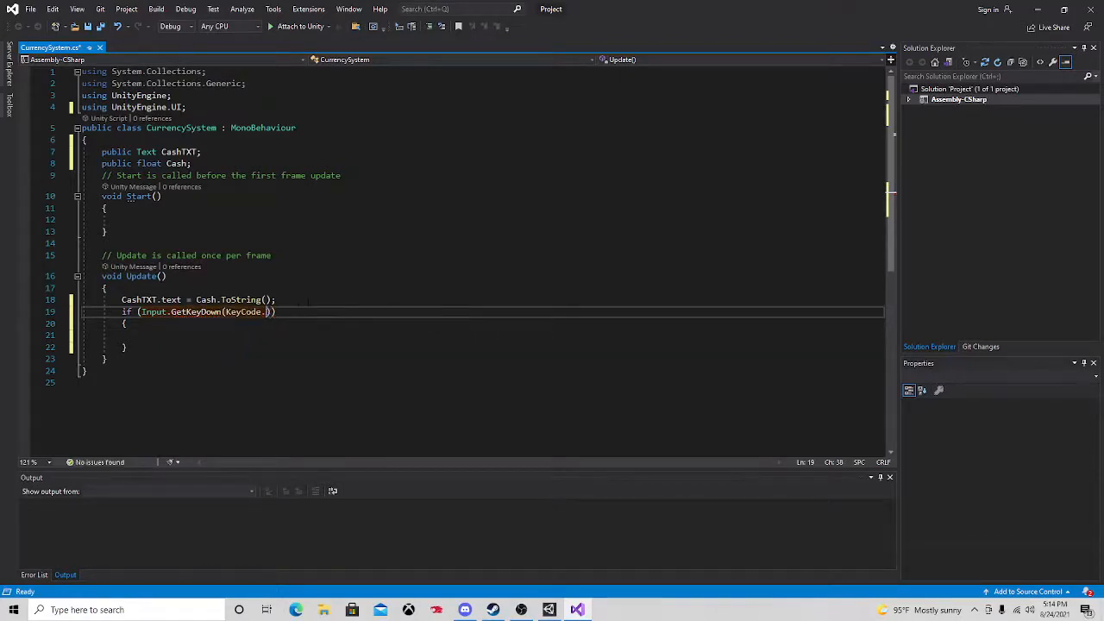
type("g")
key("Tab")
- Inside the if block, increase the cash by one with "Cash += 1;"
key("Down")
key("Down")
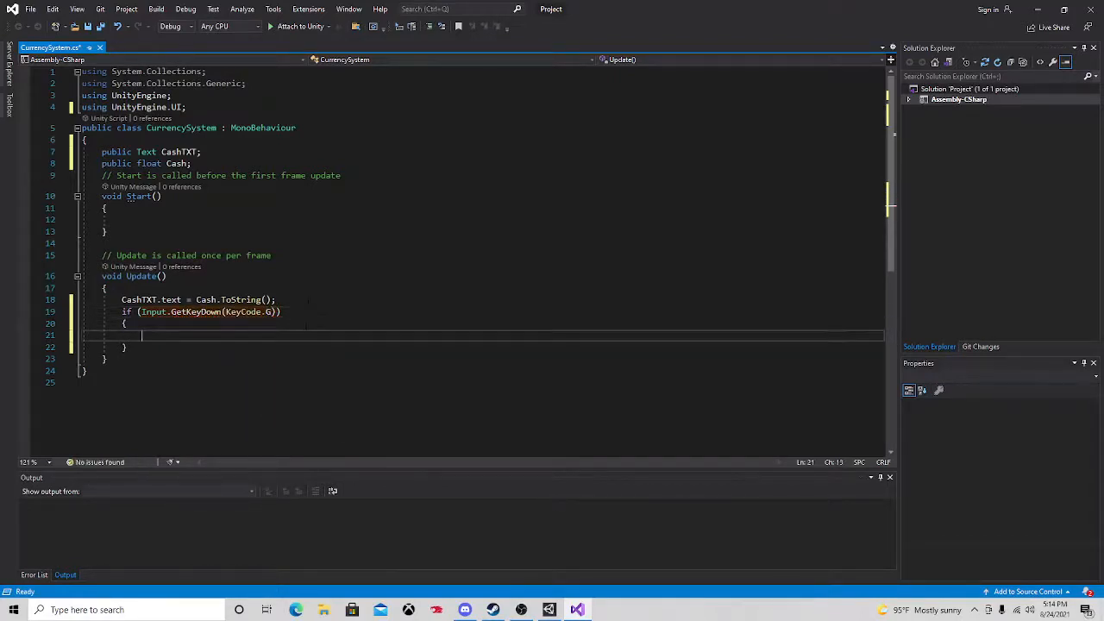
type("Cash")
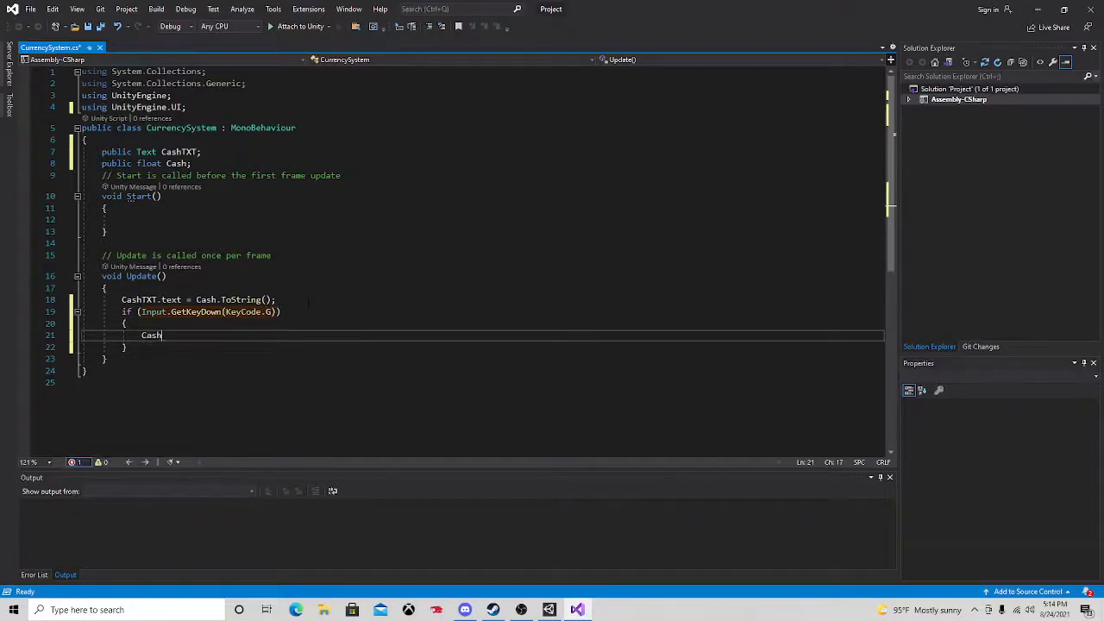
type(" += 1;")
key("Return")
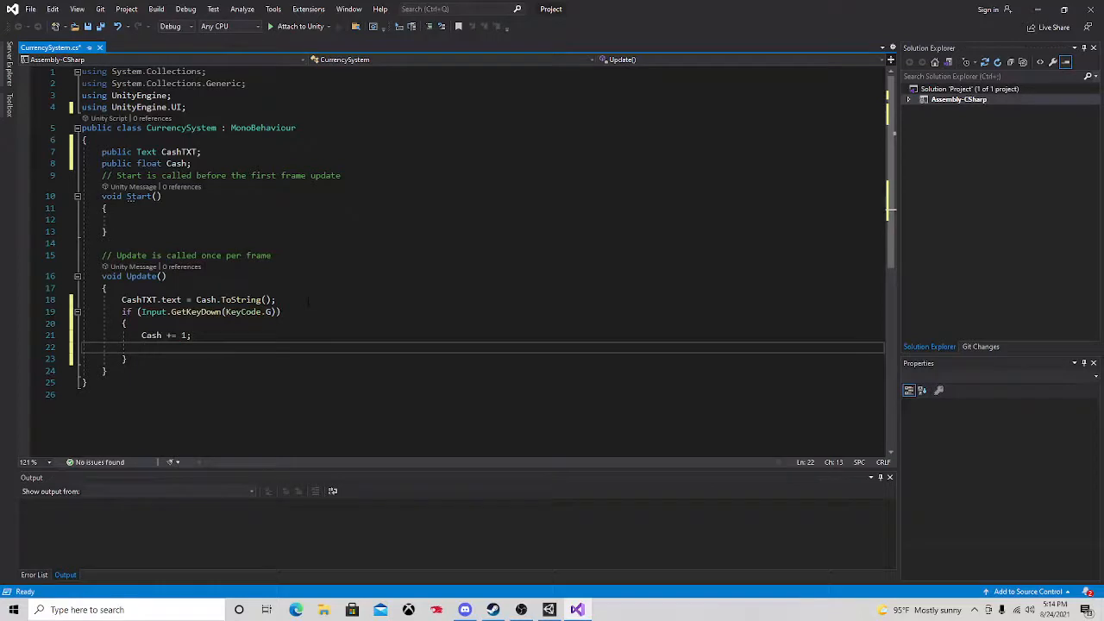
- Below the cash increment, log the amount with "Debug.Log("Cash Given " + Cash);" and save the script
type("Debug.")
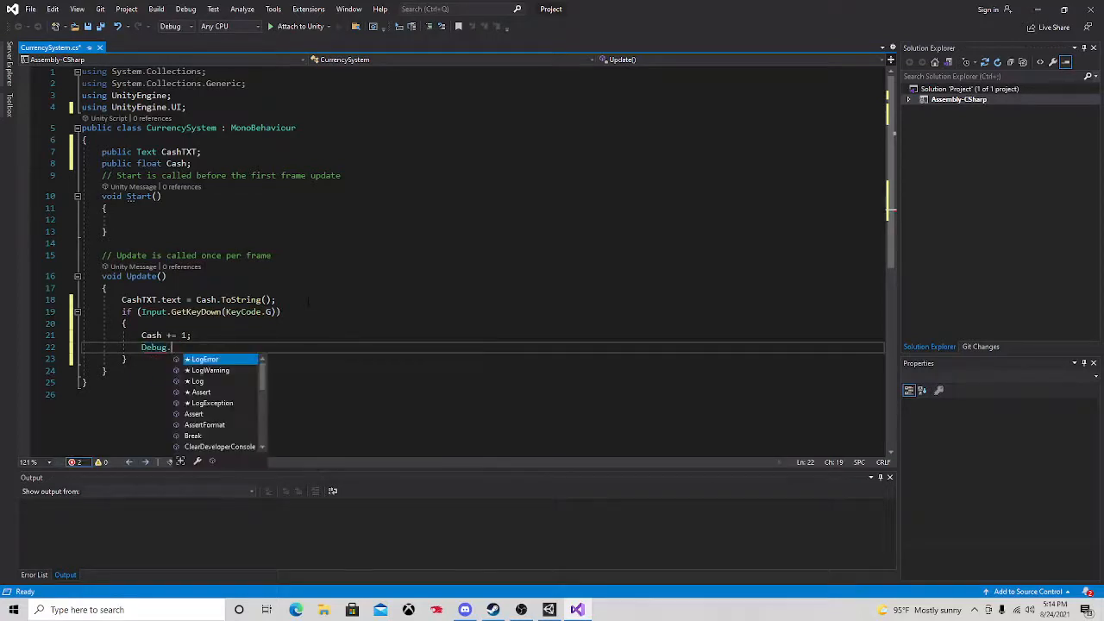
type("Log(")
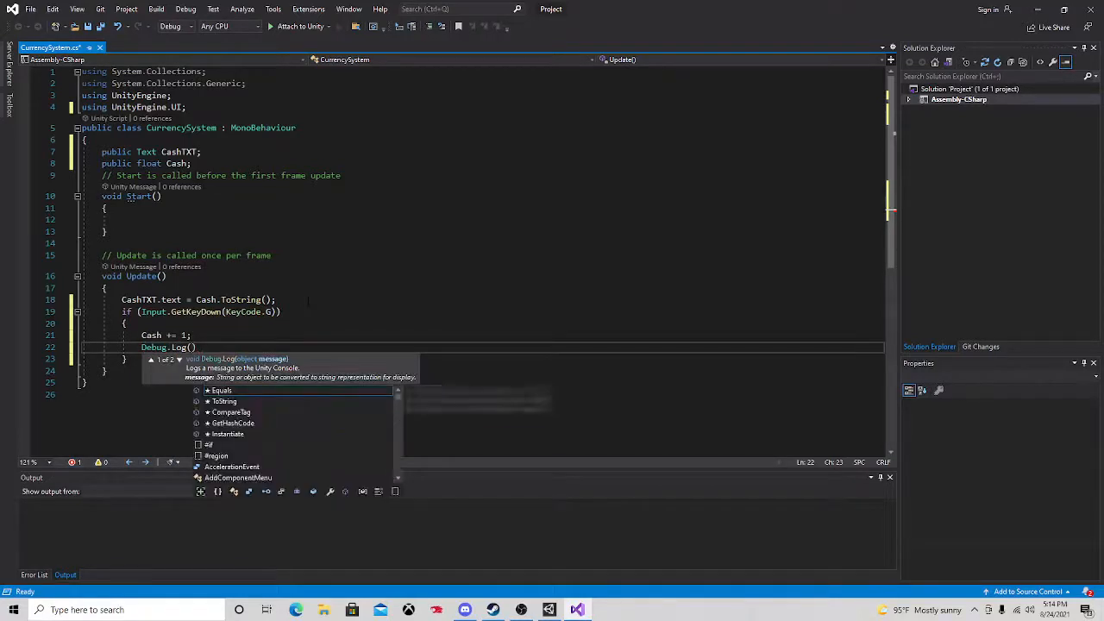
type("\"Cash Gi")
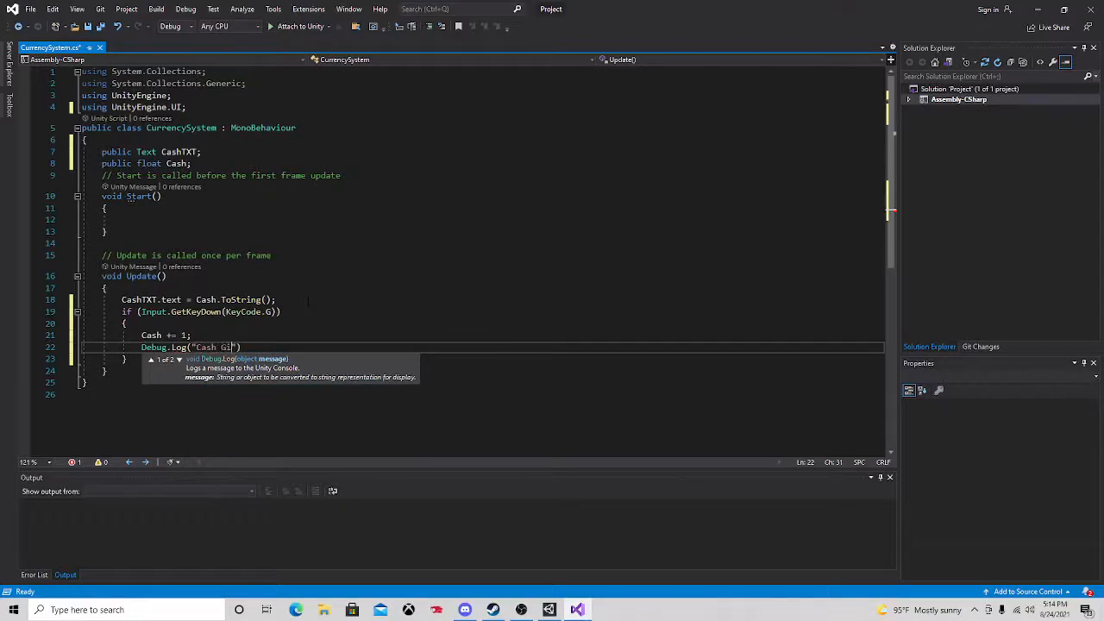
type("ven")
type("\" + ")
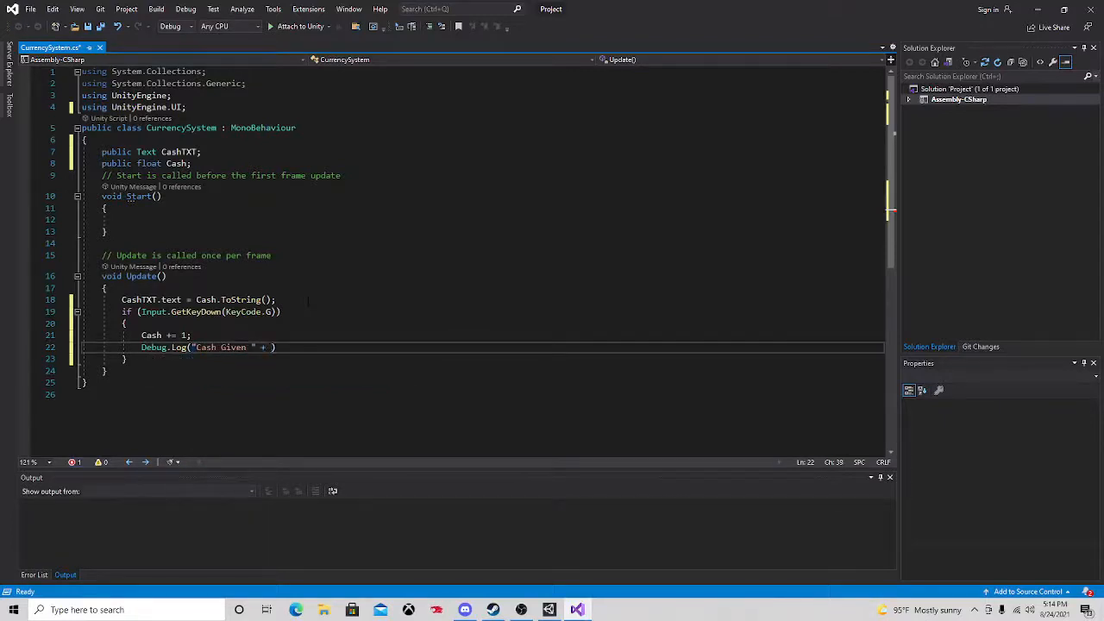
type("Cash);")
key("ctrl+s")
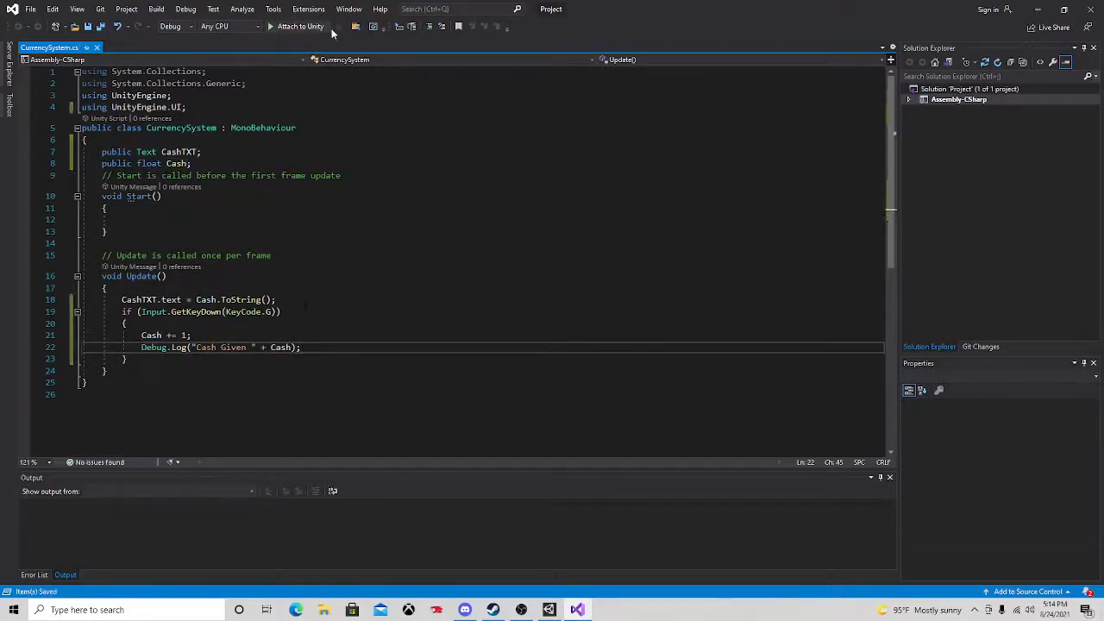
- Switch to Unity, assign the CashTXT text object to Manager's Cash TXT field, and briefly run the scene
left_click(1038, 9)
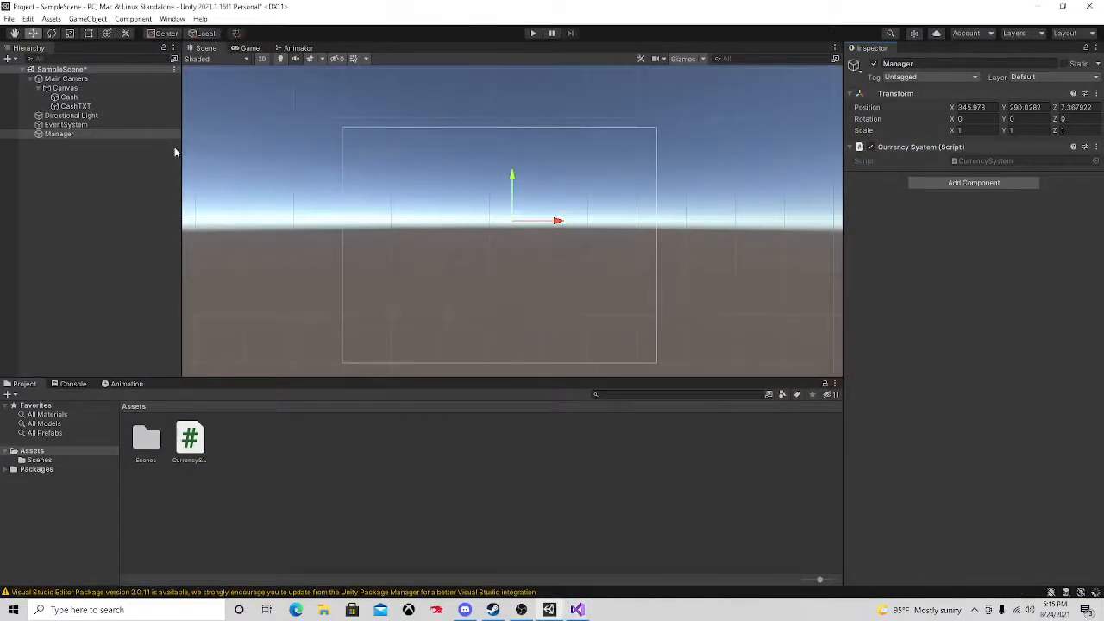
left_click_drag(92, 105, 988, 182)
left_click(987, 177)
left_click(986, 184)
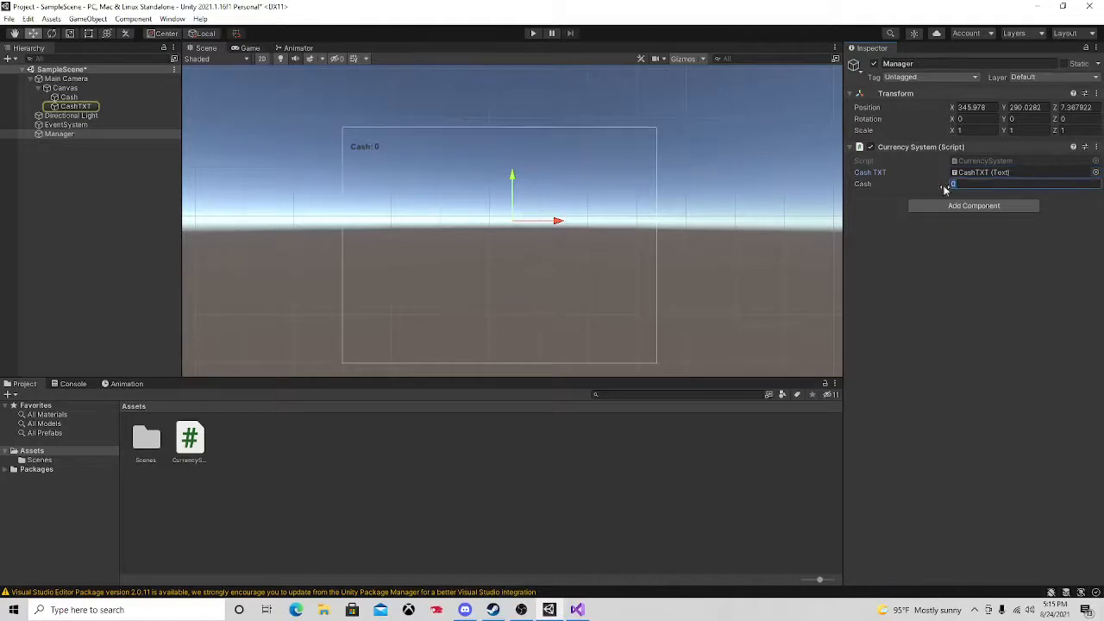
left_click(531, 34)
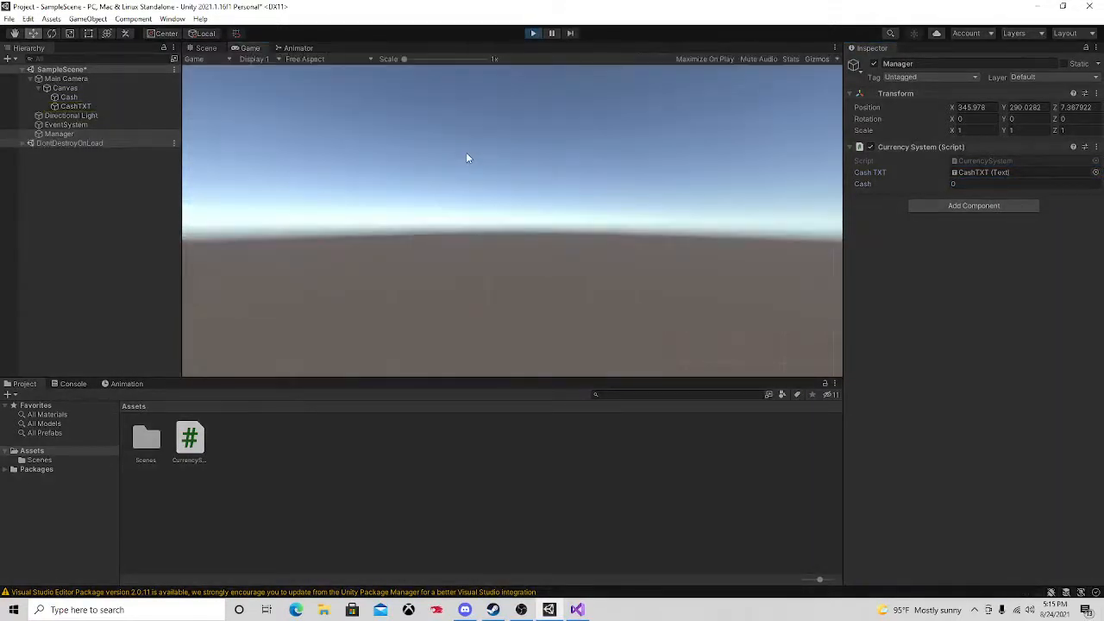
left_click(532, 33)
- Move Cash and CashTXT down together inside the canvas, with CashTXT at about Y 131, and play-test adding cash with G
left_click(134, 107)
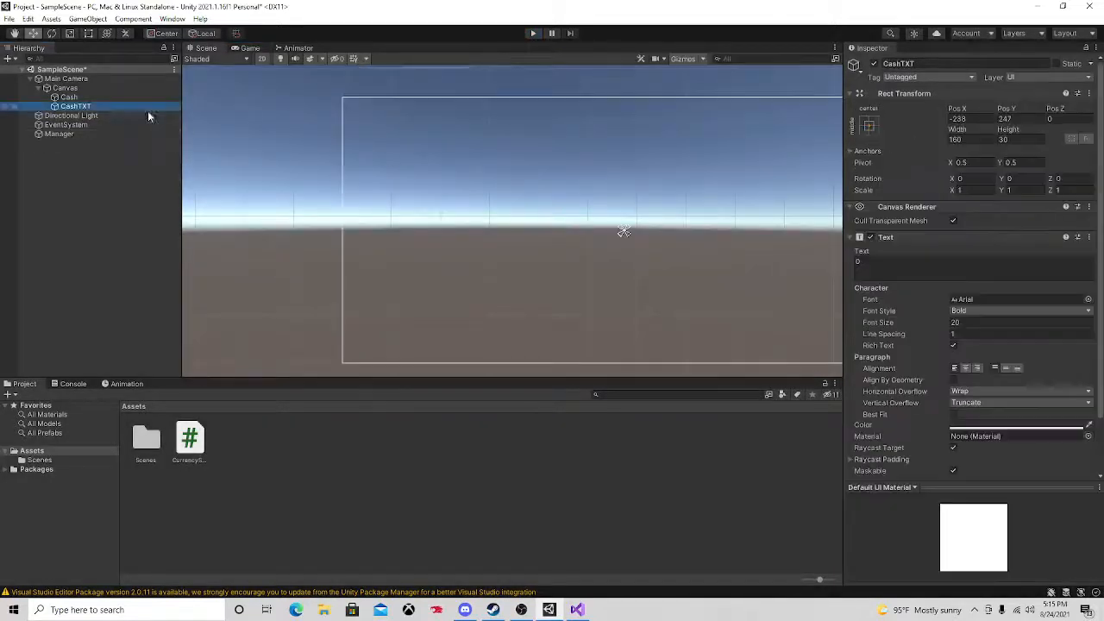
left_click(110, 97, "ctrl")
scroll(653, 239, "down", 3)
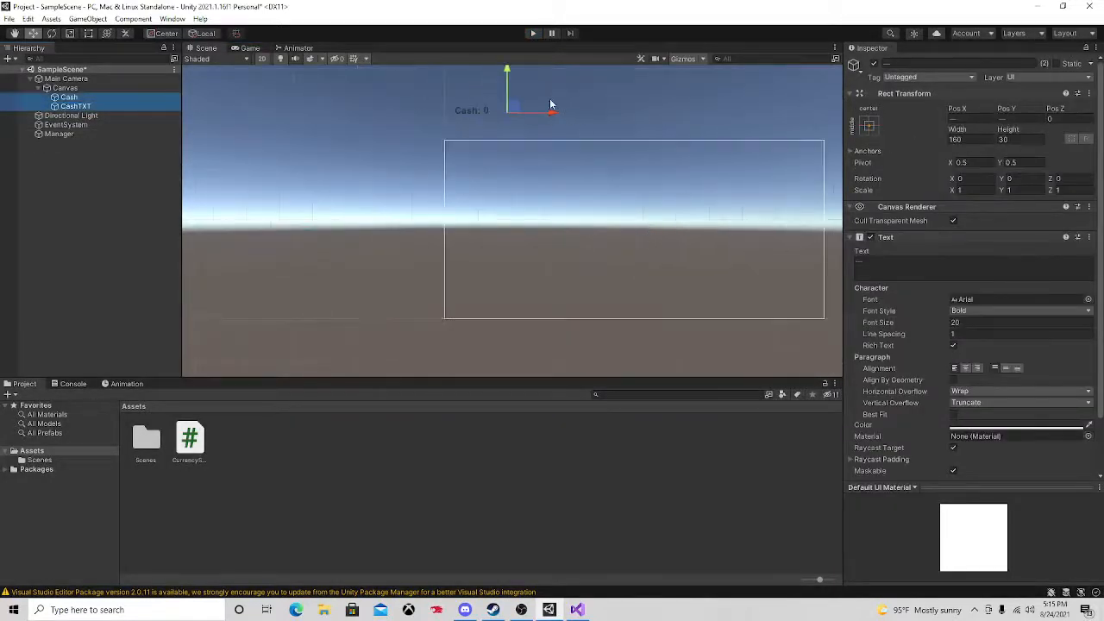
left_click_drag(508, 95, 507, 141)
left_click(533, 33)
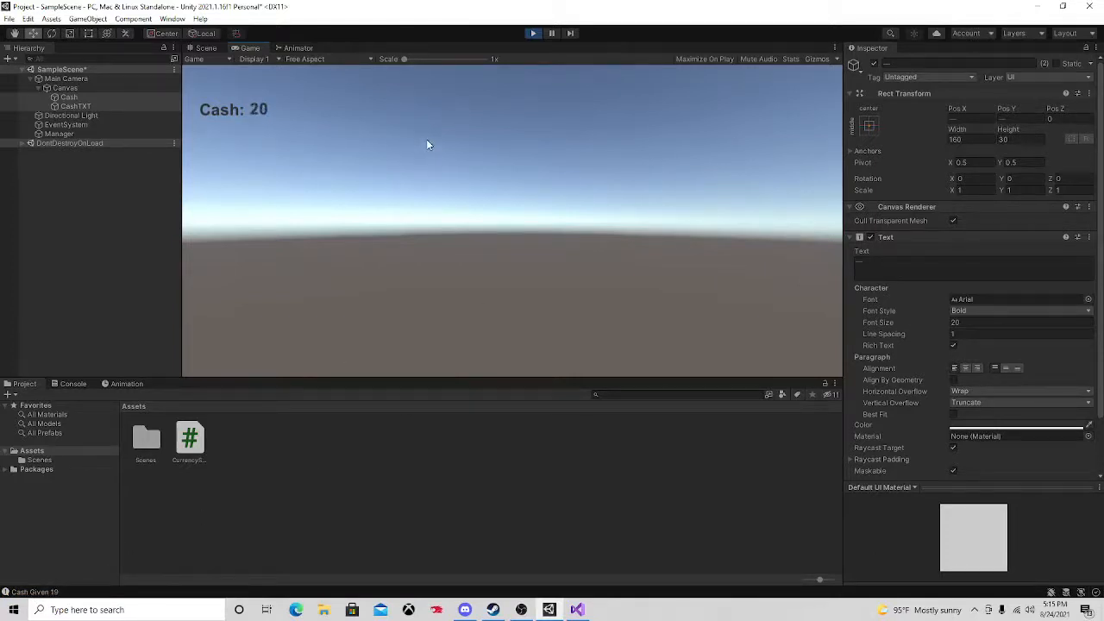
left_click(534, 33)
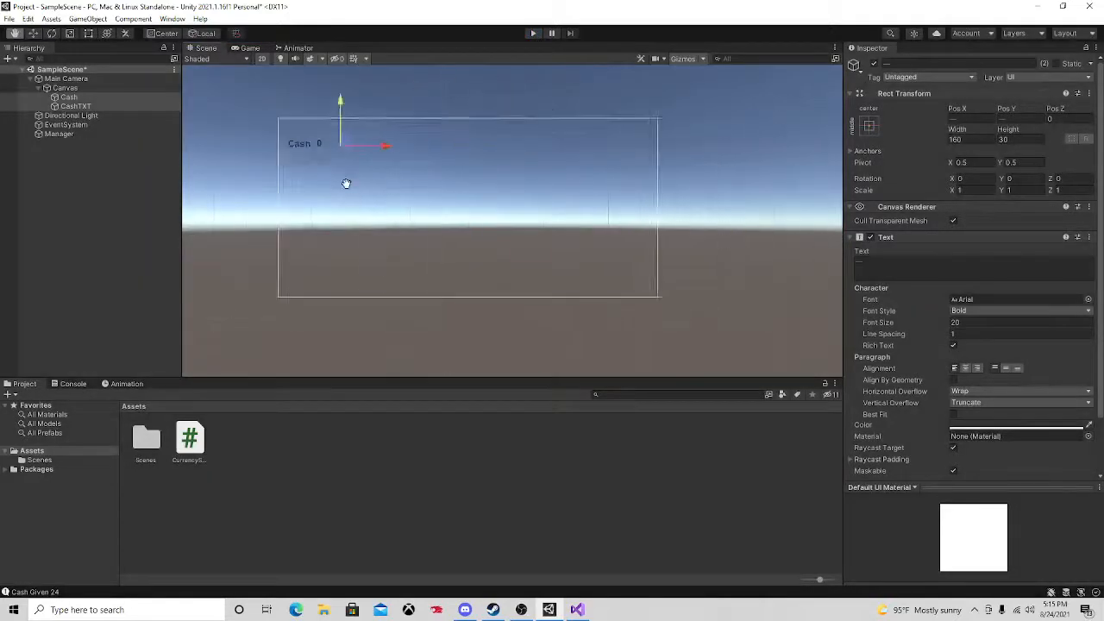
middle_click_drag(352, 186, 522, 183)
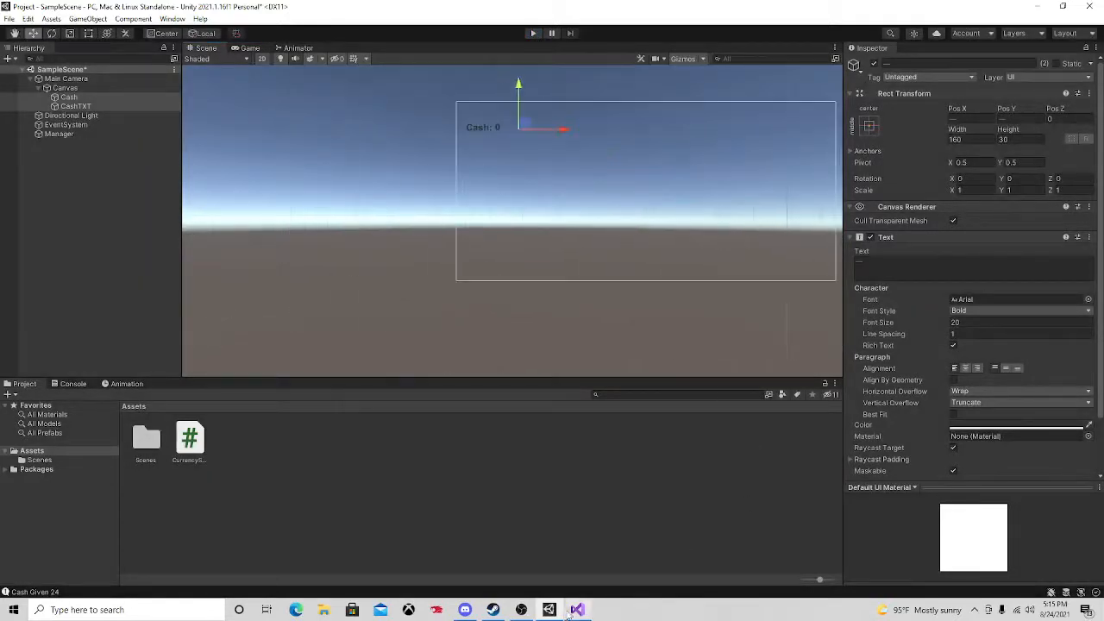
- Switch to Visual Studio and add an empty line below the public Cash field in CurrencySystem
left_click(576, 610)
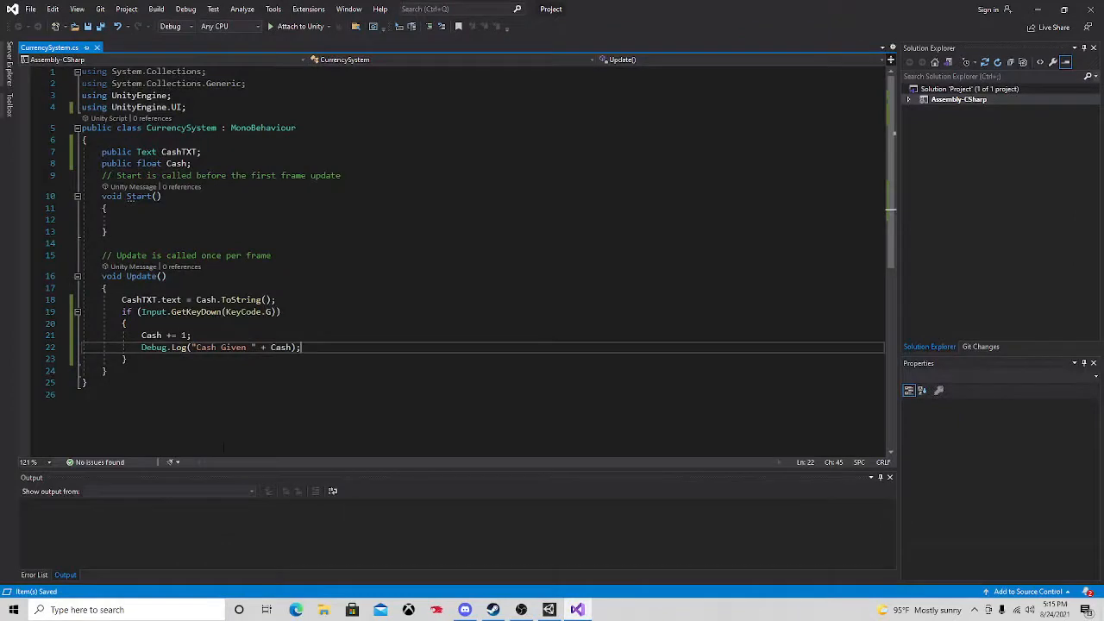
left_click(235, 164)
key("Return")
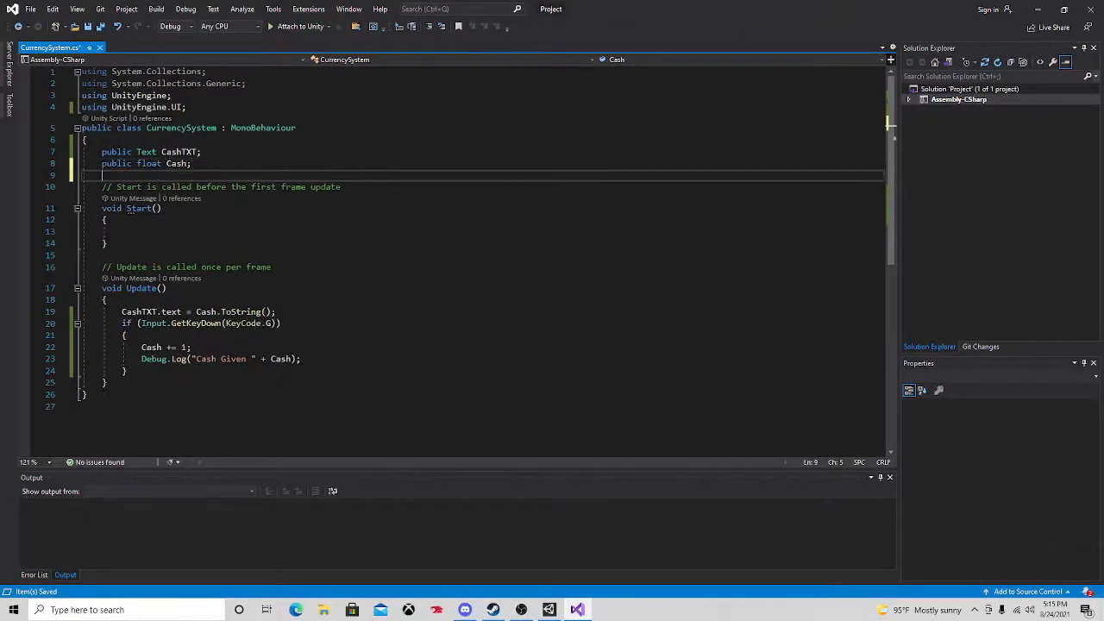
type("py")
key("Return")
key("BackSpace")
key("BackSpace")
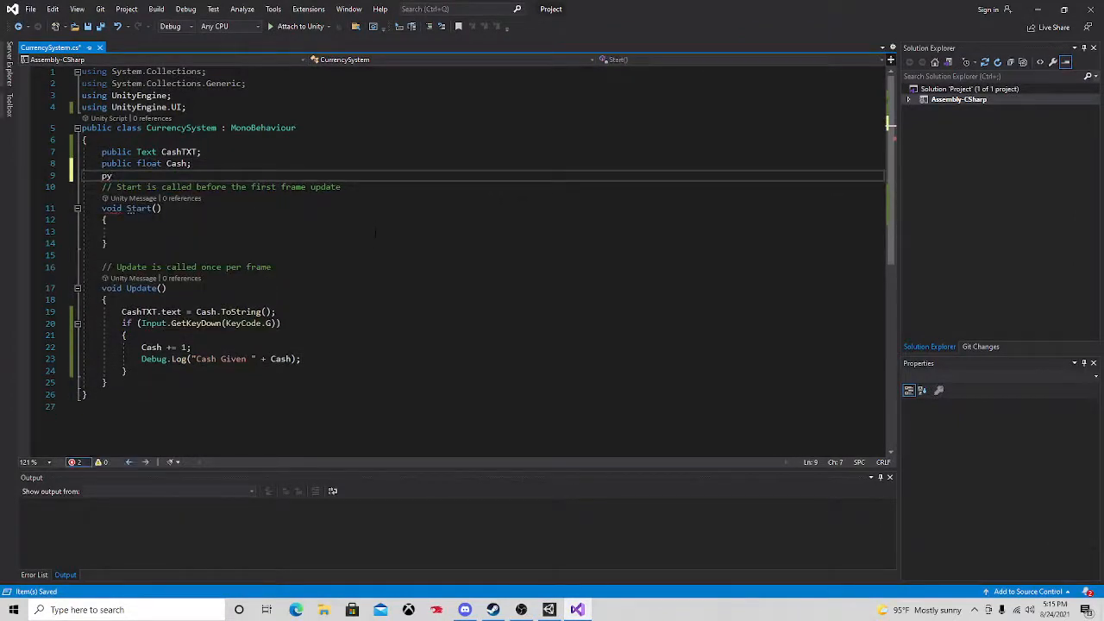
key("BackSpace")
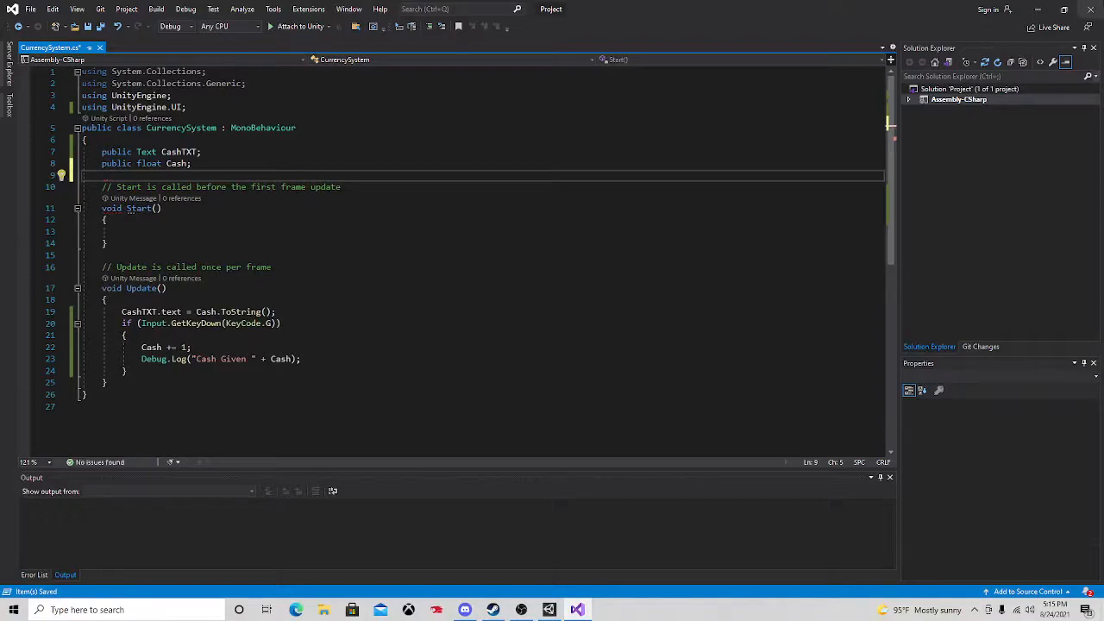
- Return to Unity and duplicate the Cash and CashTXT text objects together
left_click(1037, 9)
left_click(110, 103)
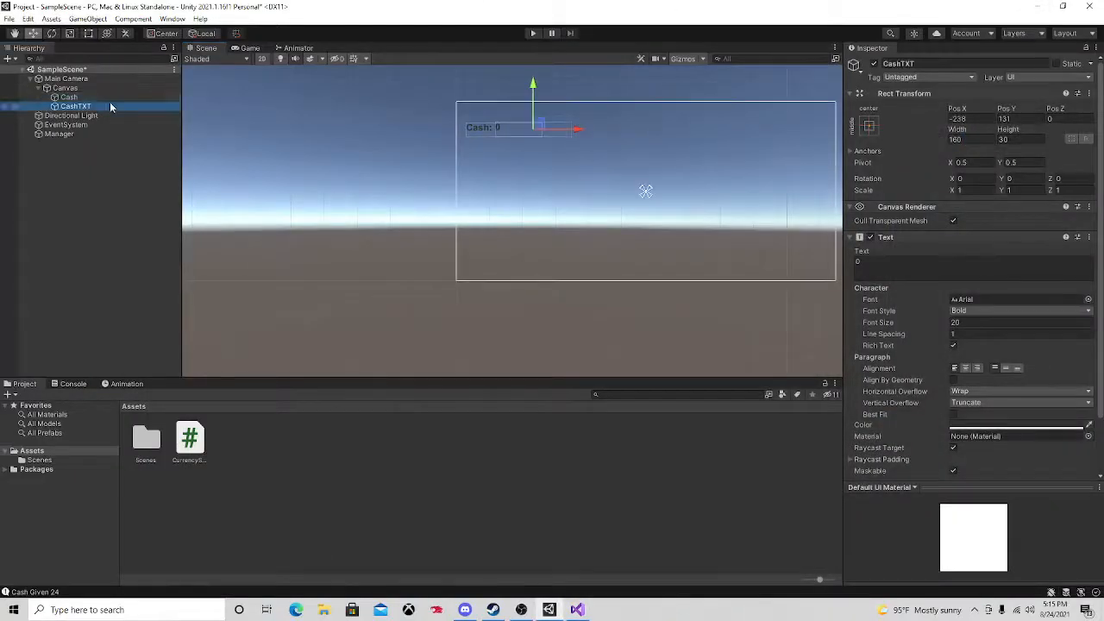
left_click(104, 97)
left_click(103, 106, "shift")
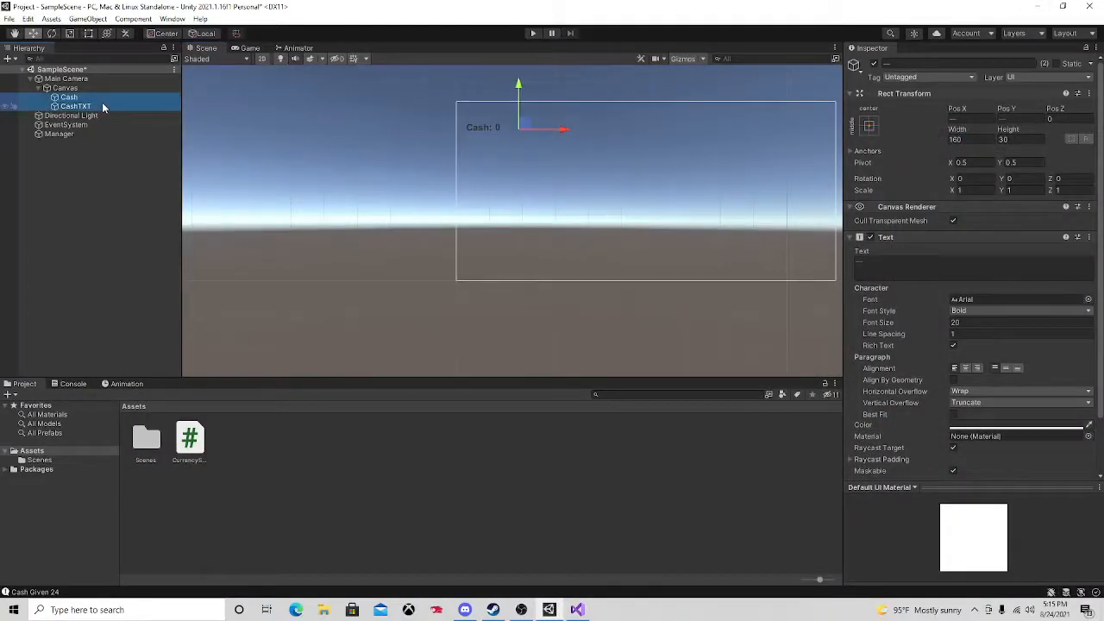
key("ctrl+d")
- Rename the duplicated Cash (1) object to Rank
left_click(103, 116)
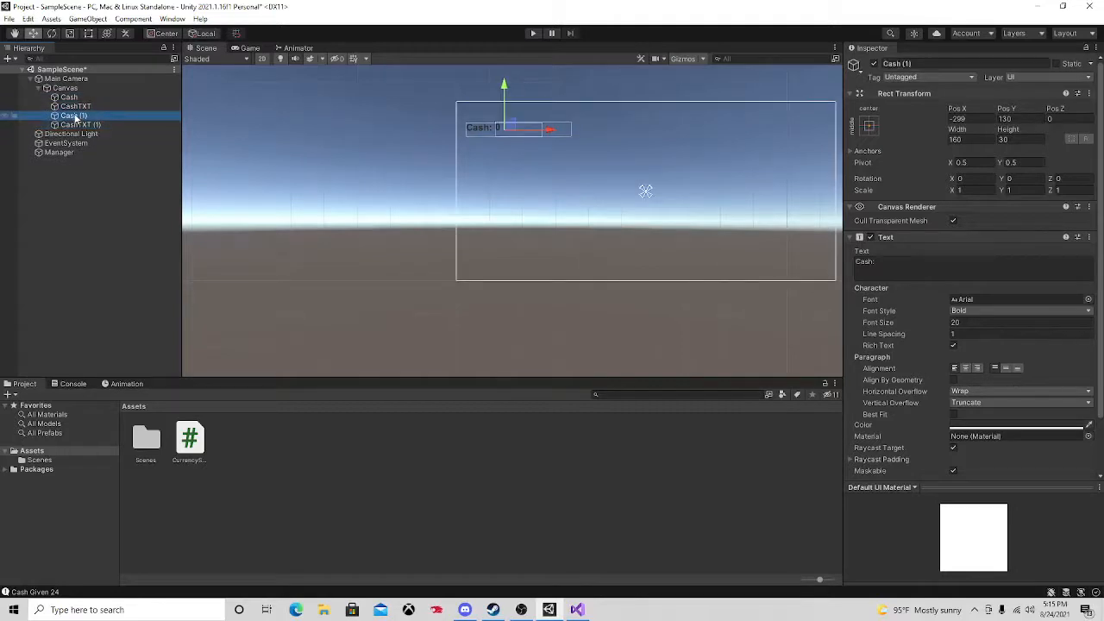
left_click(75, 115)
type("R")
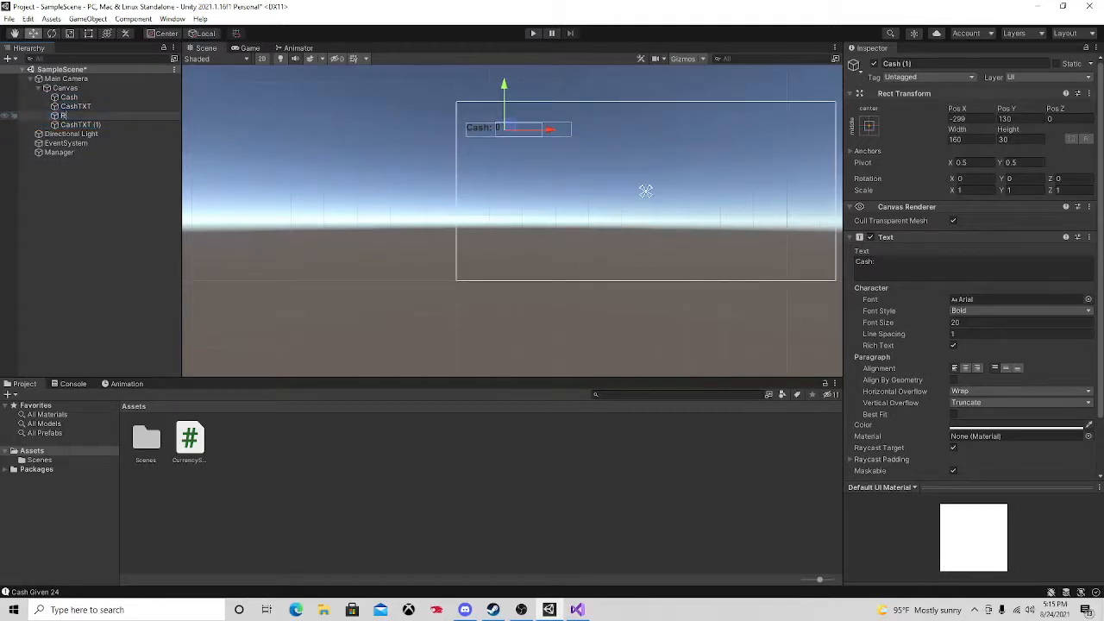
type("ank")
- Move Rank and CashTXT (1) together along X to the canvas's right half, with Rank at about X 59
left_click(83, 124)
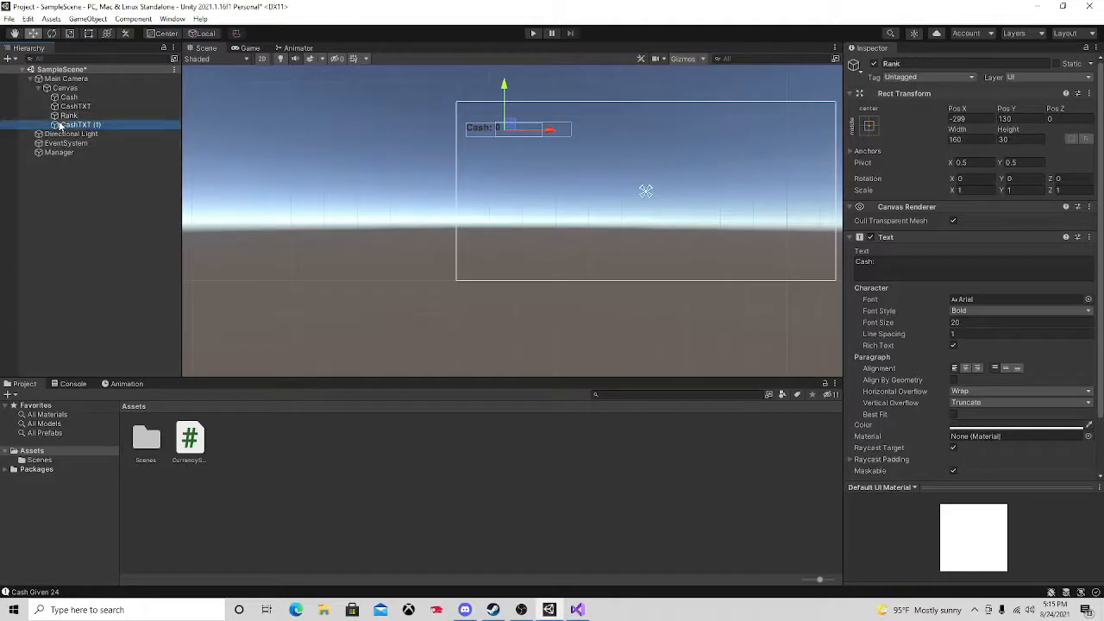
left_click(69, 116, "ctrl")
left_click_drag(574, 130, 739, 144)
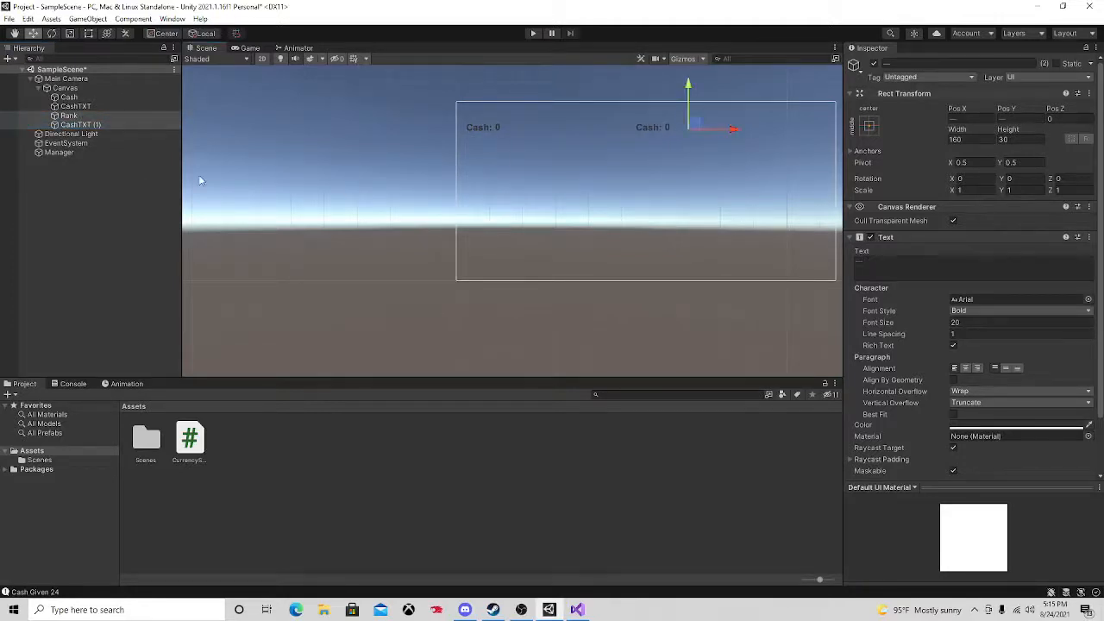
- Change the Rank object's displayed text to "Rank:"
left_click(72, 117)
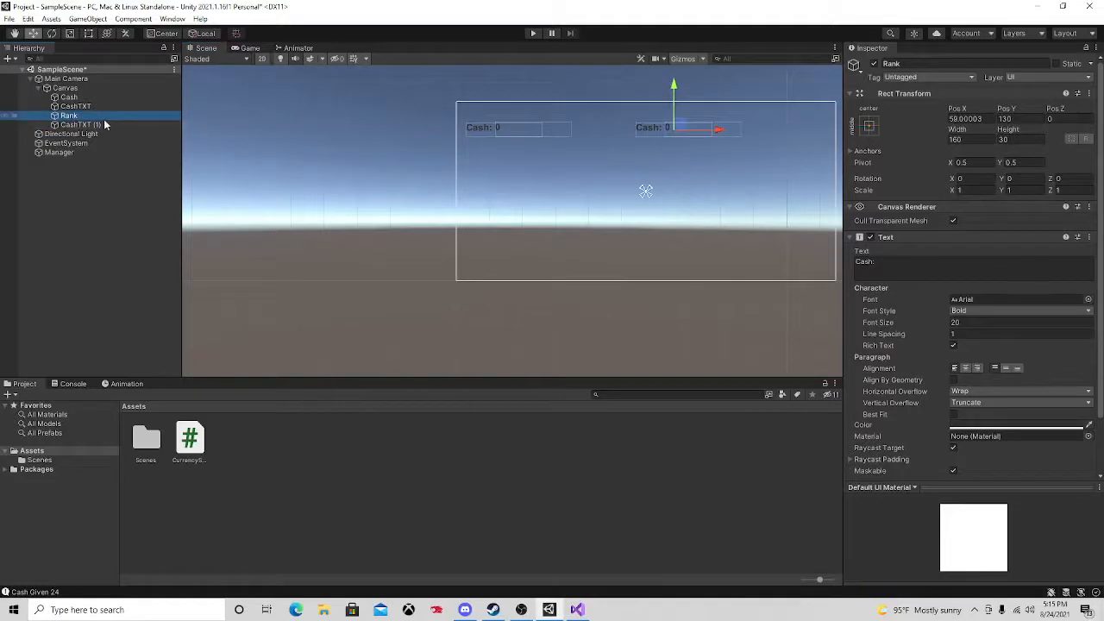
left_click(940, 272)
type("Rank")
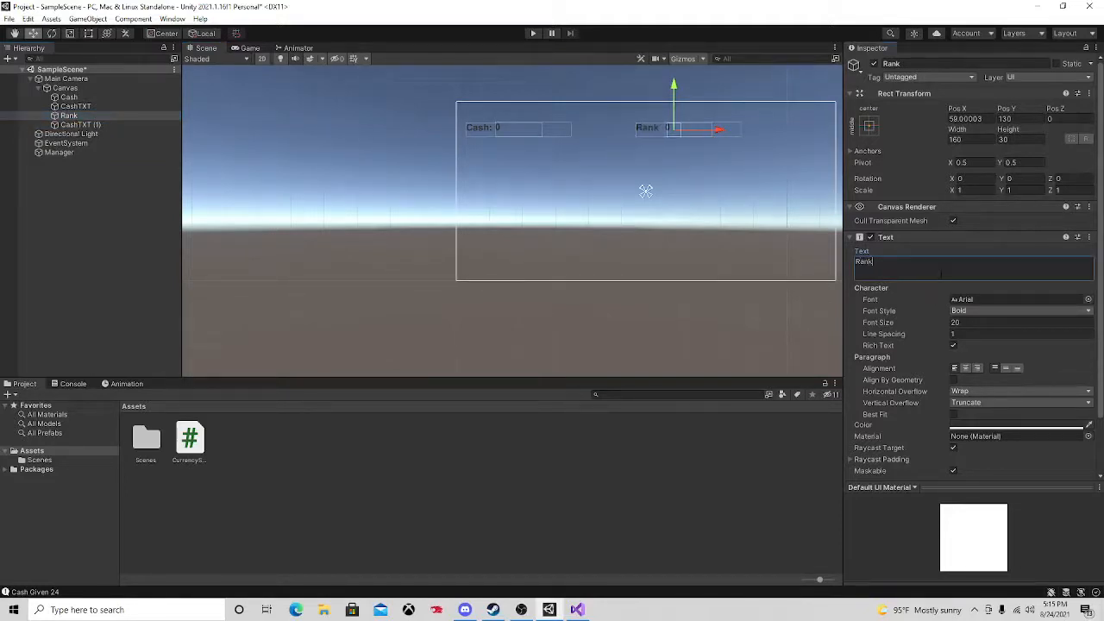
type(":")
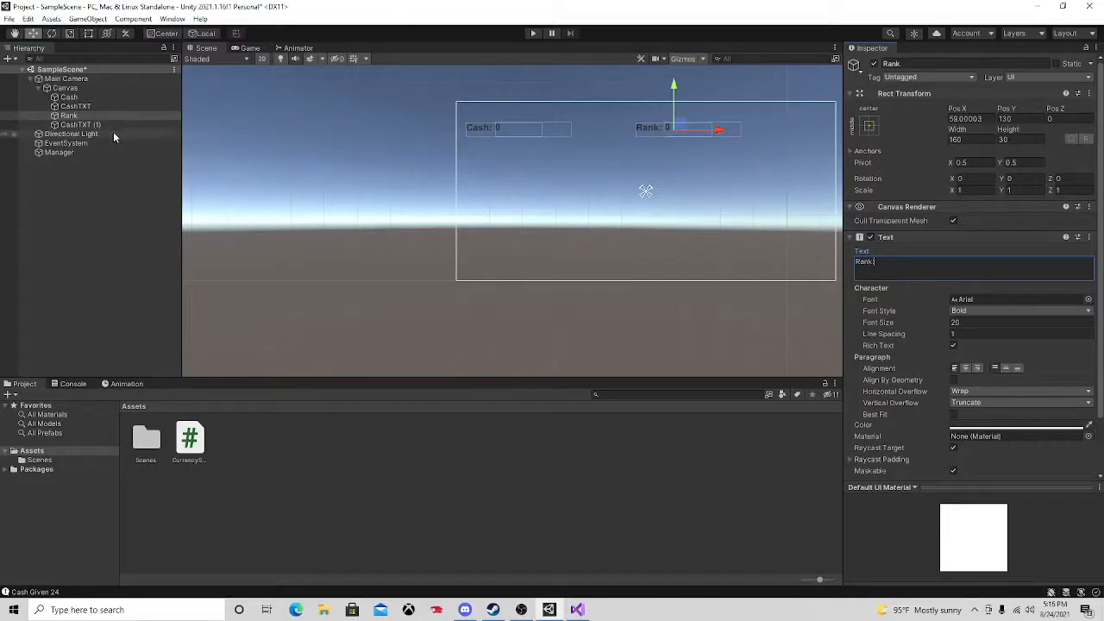
- Place the Rank label at about X 74, Y 169 and the CashTXT (1) value below it at about X 108
left_click_drag(675, 94, 675, 75)
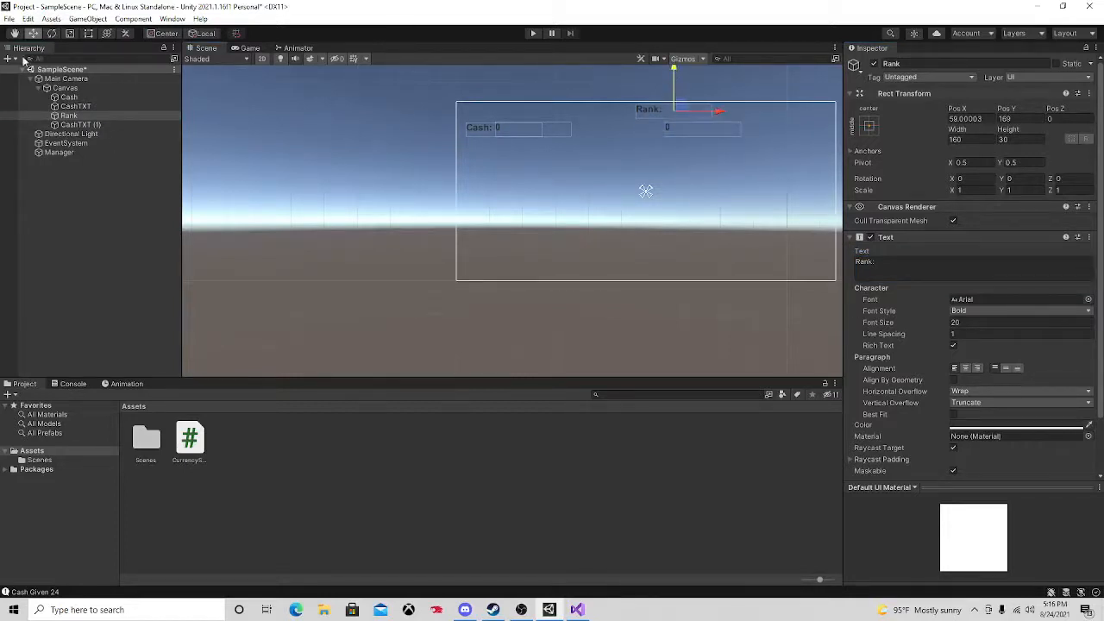
left_click(70, 124)
mouse_move(747, 133)
left_mouse_down()
mouse_move(716, 138)
mouse_move(731, 138)
left_mouse_up()
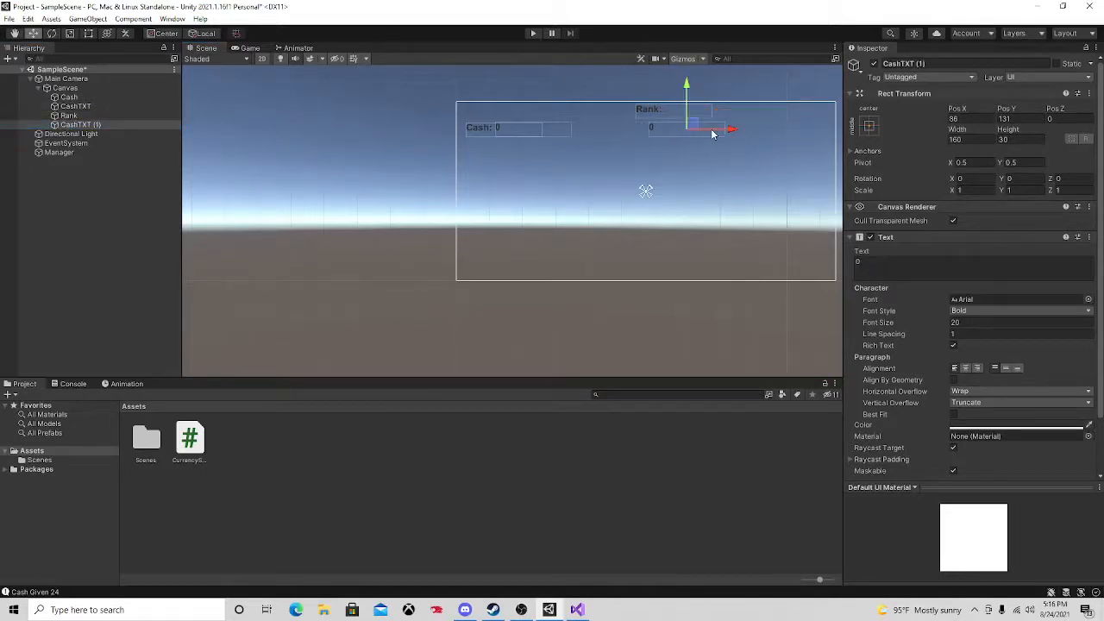
left_click_drag(702, 134, 734, 133)
left_click(103, 116)
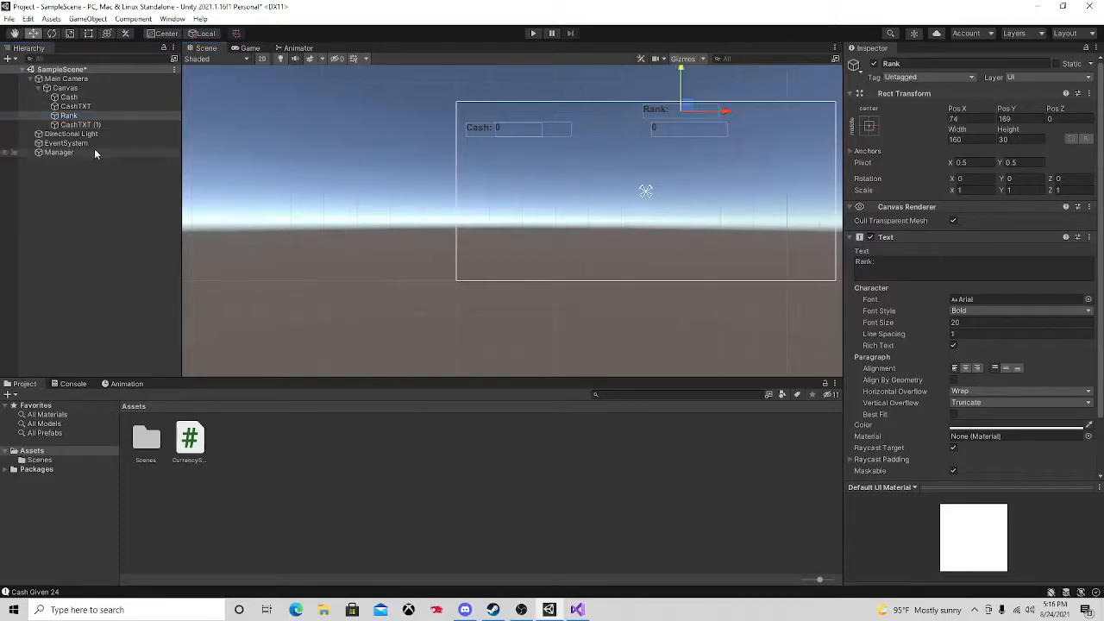
left_click(80, 124)
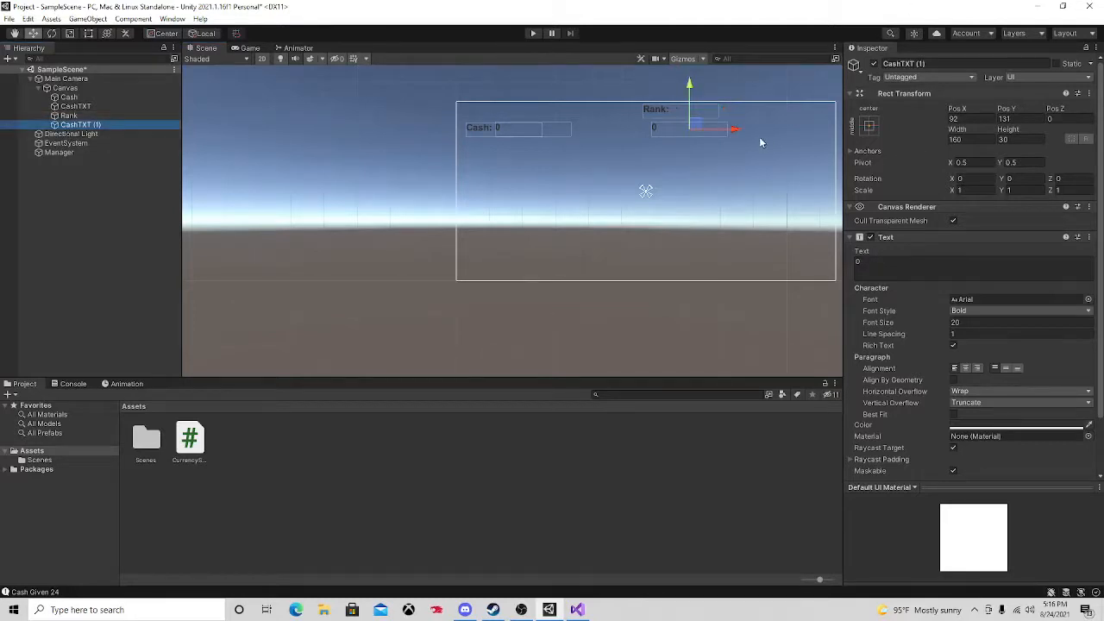
left_click_drag(739, 136, 747, 129)
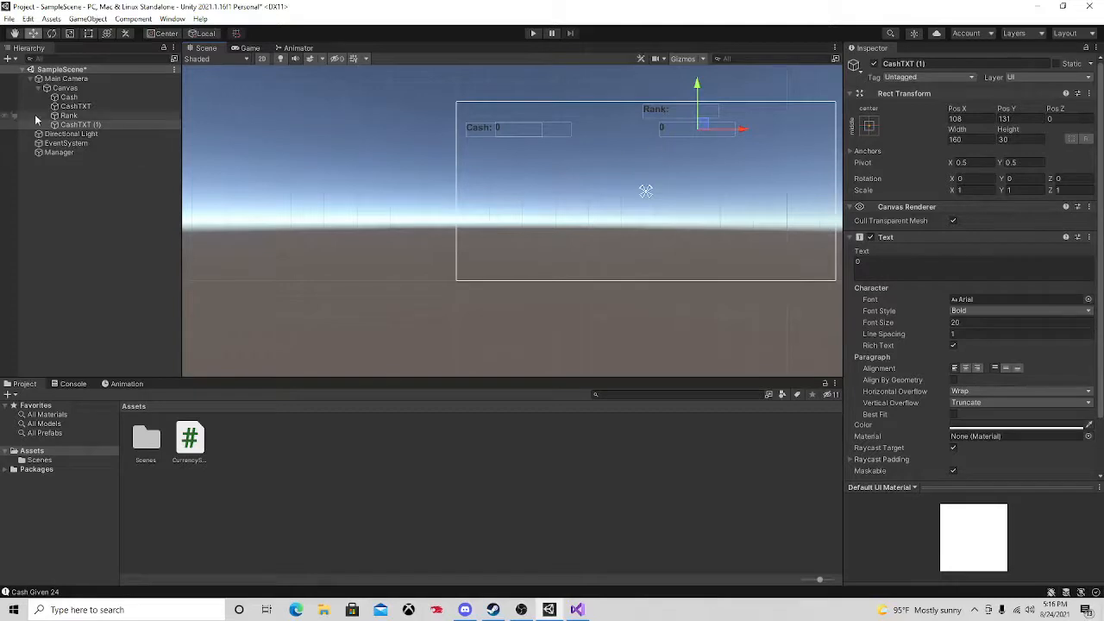
- Rename the CashTXT (1) object to RankTXT
left_click(96, 126)
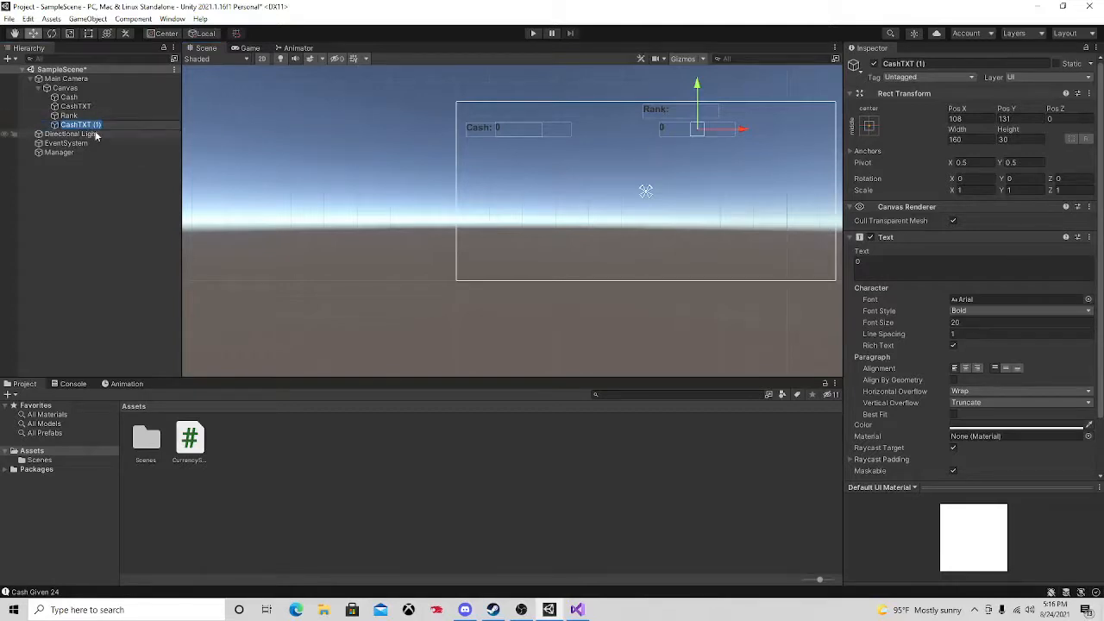
type("RankTXT")
key("Return")
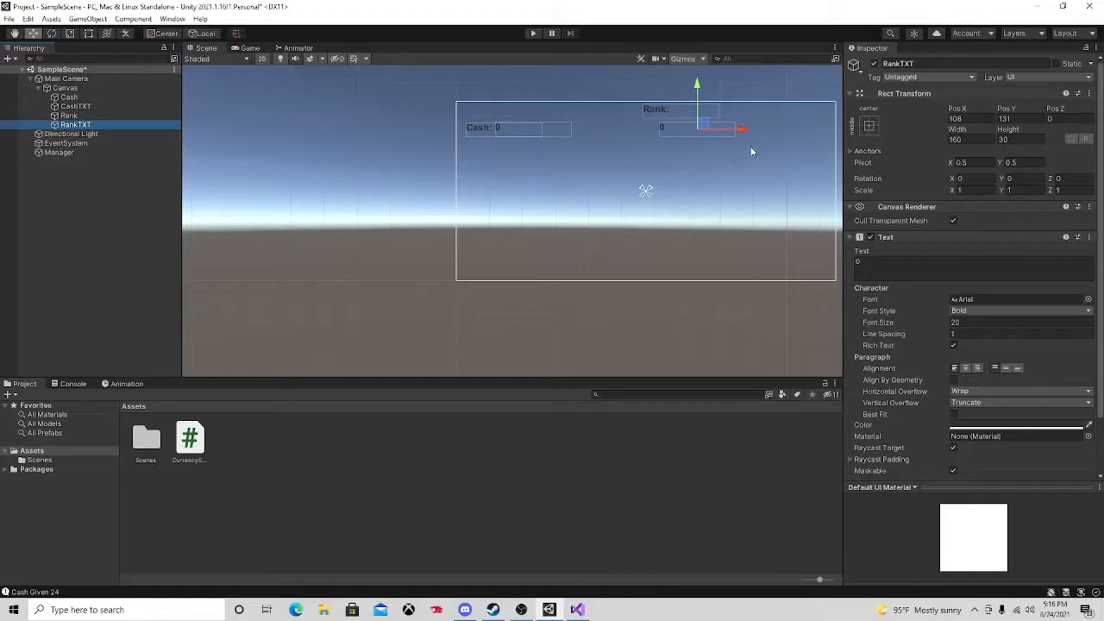
- Set the RankTXT text color to blue, hexadecimal 3133DB
left_click(986, 427)
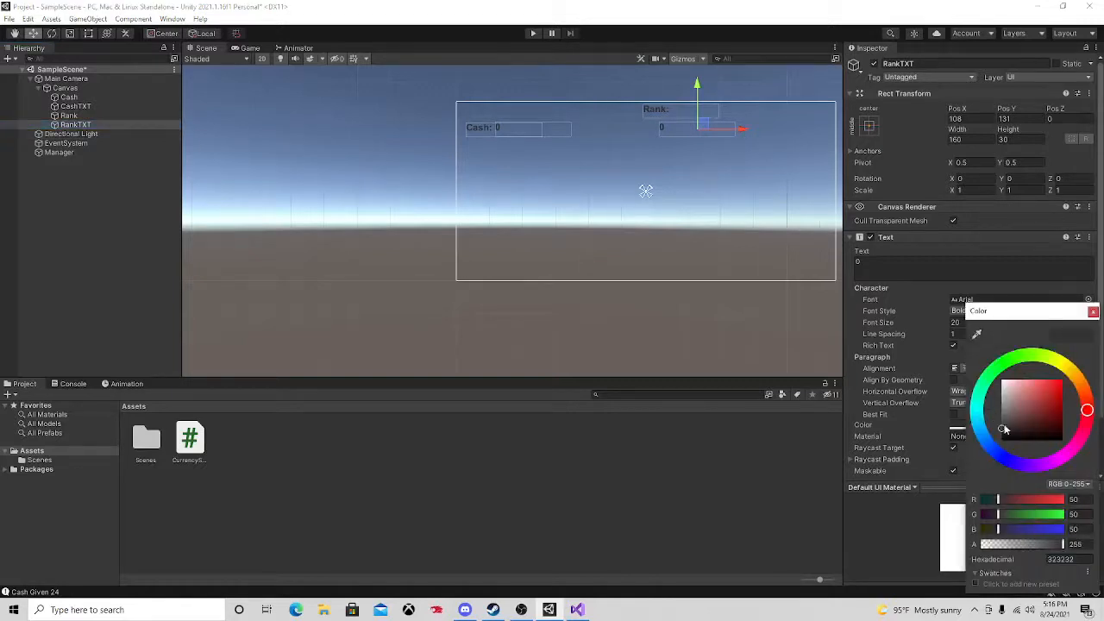
left_click(1005, 463)
left_click(1051, 392)
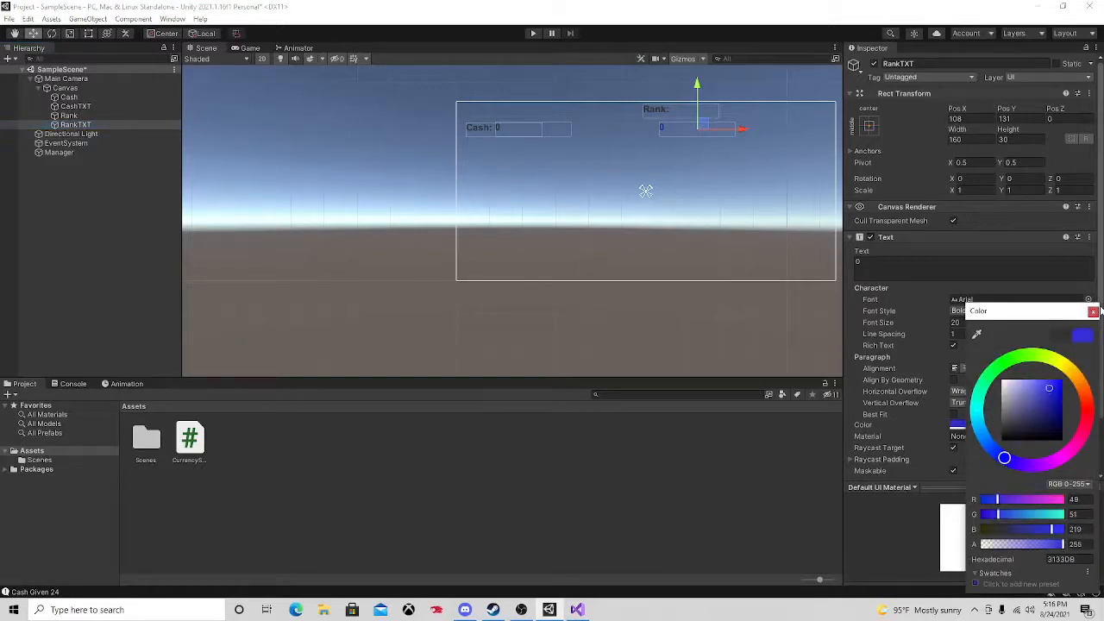
- Lighten the RankTXT text color to the blue 317EDB and select the Rank object
left_click_drag(1004, 458, 987, 443)
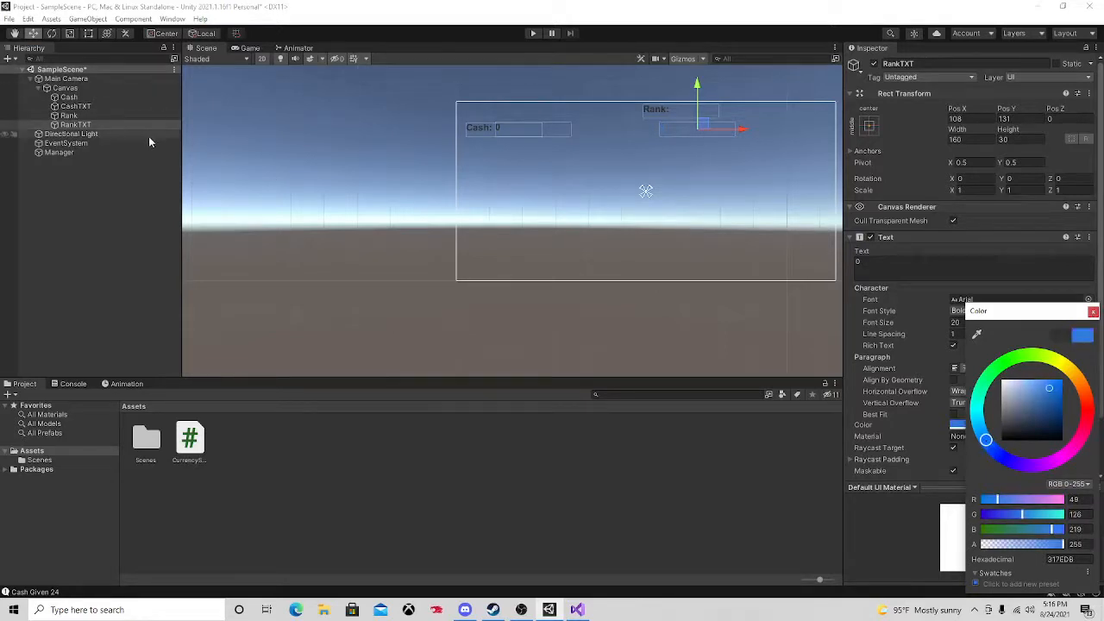
left_click(114, 118)
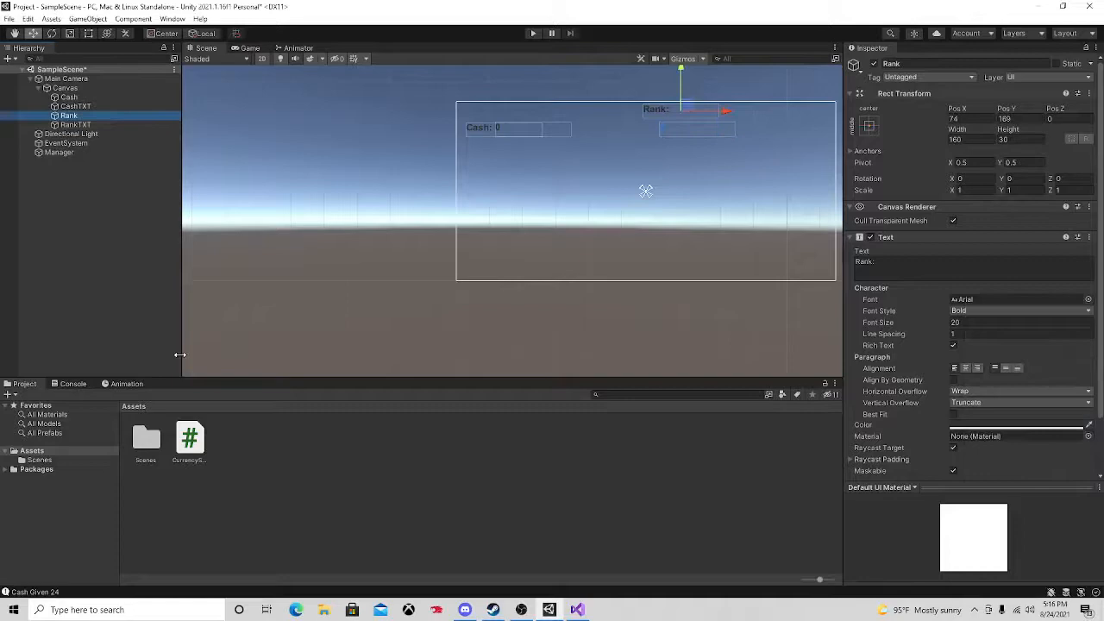
- Switch to Visual Studio and declare a public Text field named RankTXT below the Cash field in CurrencySystem
left_click(577, 610)
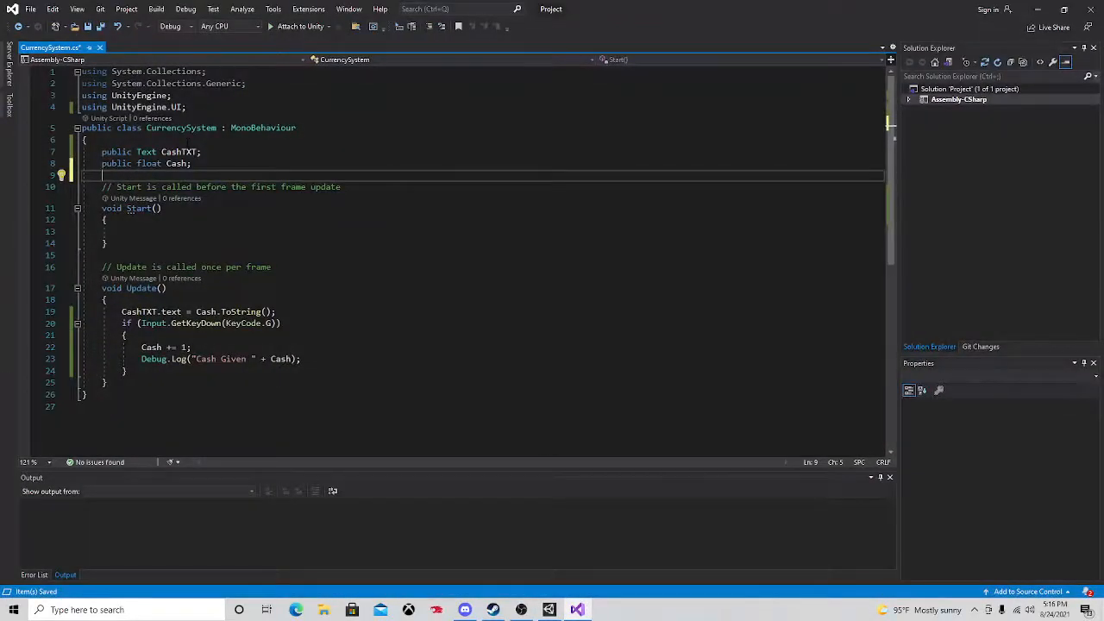
type("public R")
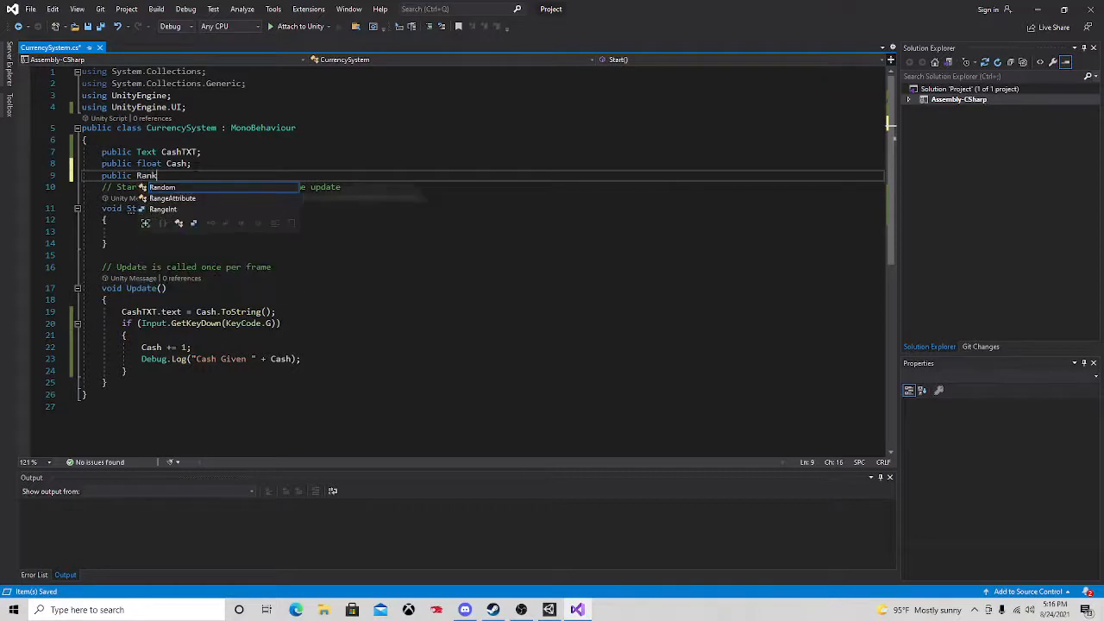
key("BackSpace")
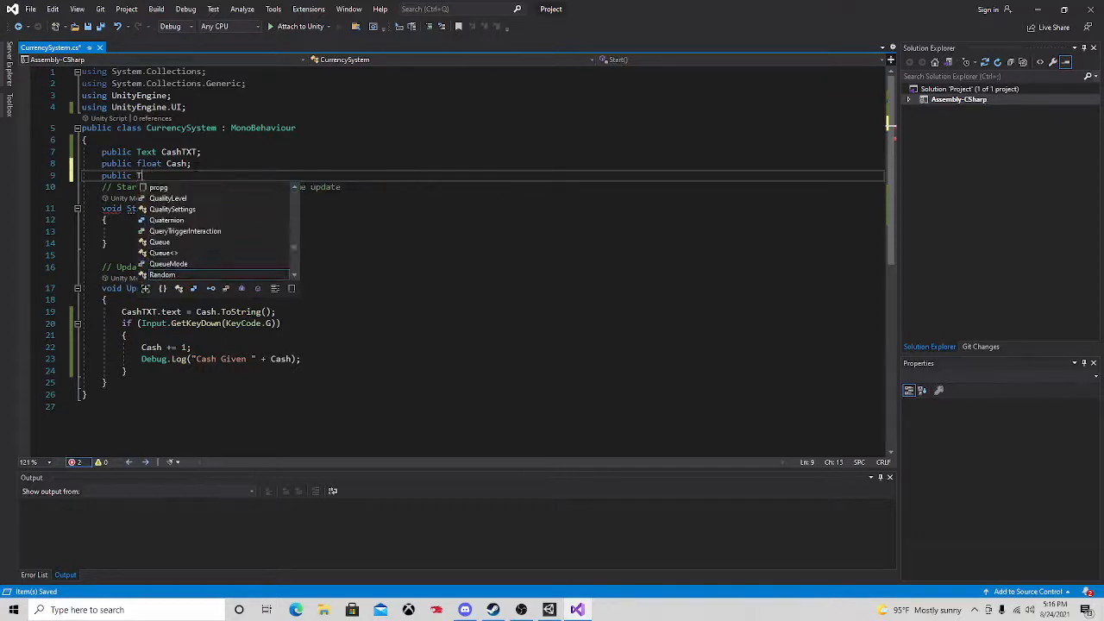
type("Text")
key("Escape")
type("Ran")
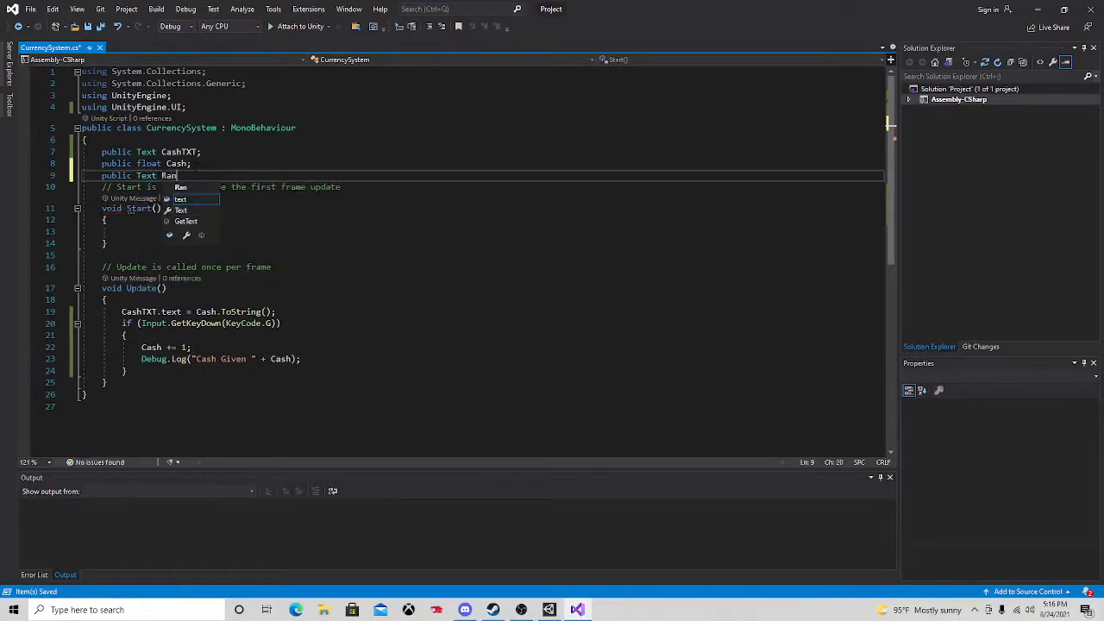
type("kTXT;")
key("Return")
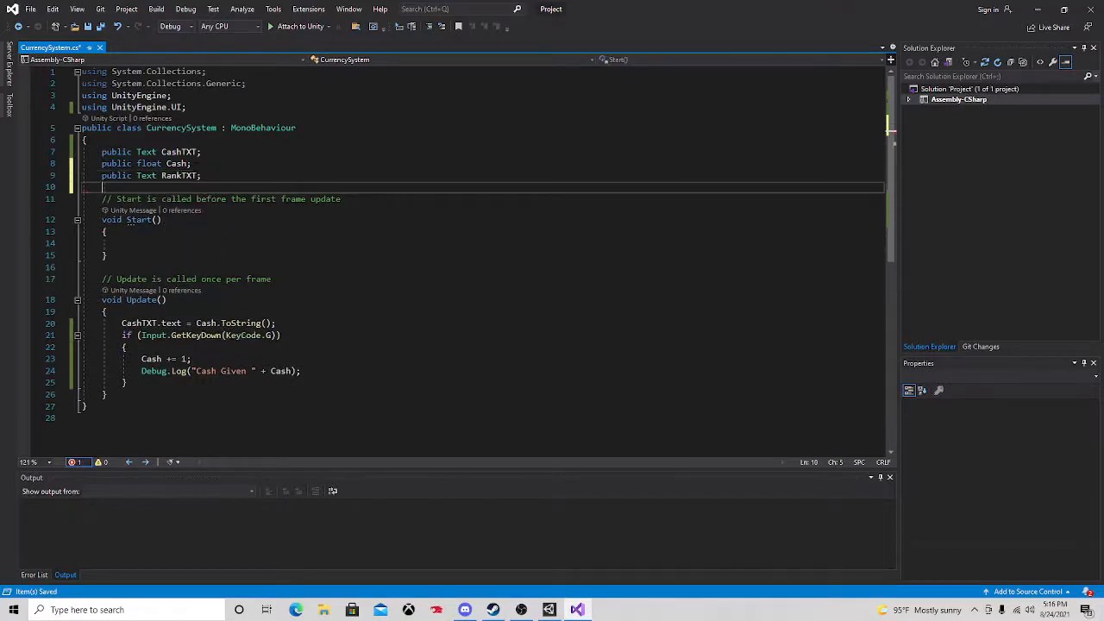
- Declare a public float field named Rank below RankTXT
type("public fl")
key("Tab")
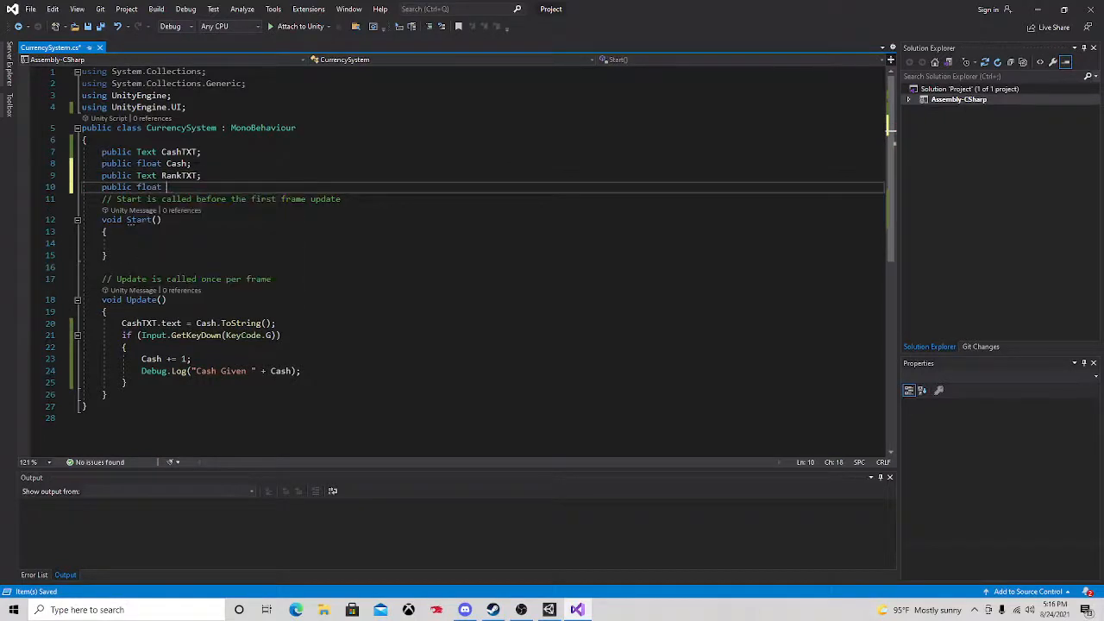
type("Rank;")
- Add the line RankTXT.text = Rank.ToString(); at the start of the Update method
left_click(186, 312)
key("Return")
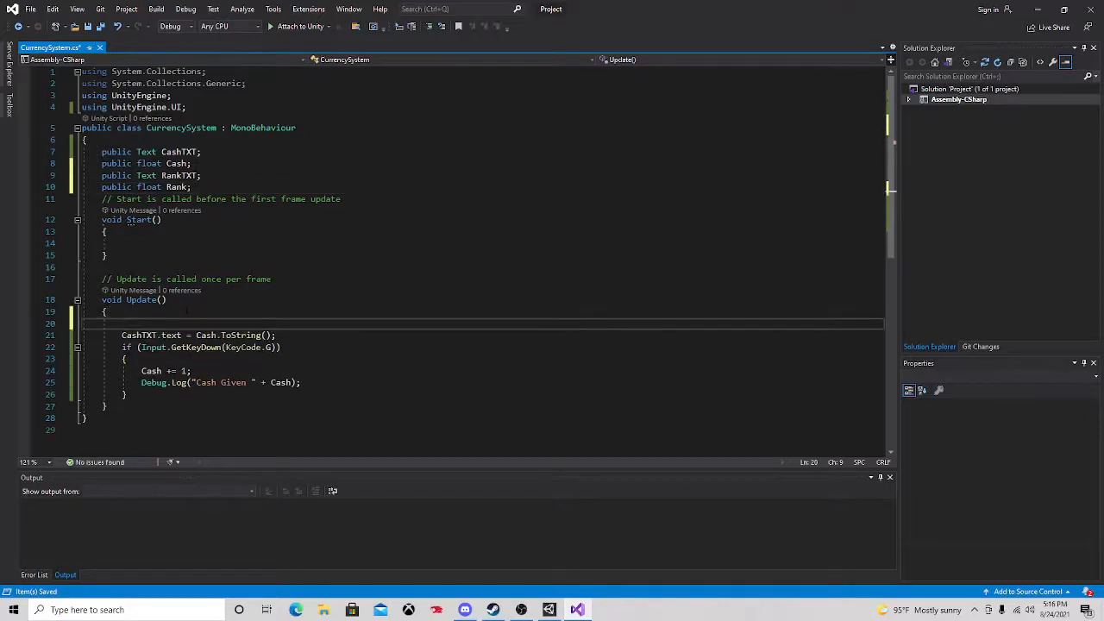
type("Rank")
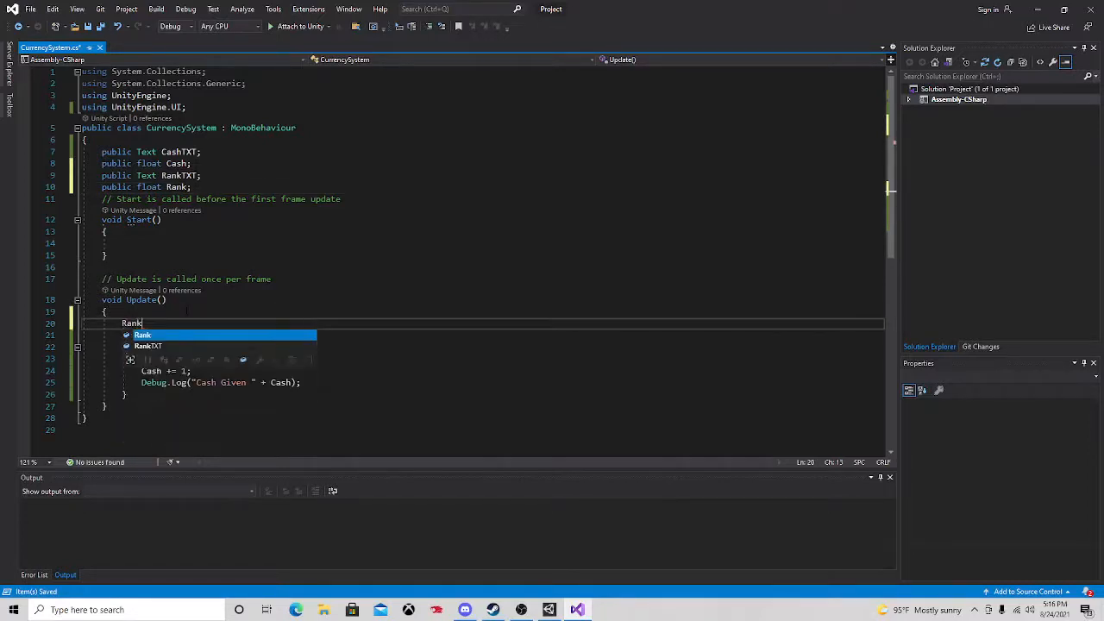
type("TXT.text")
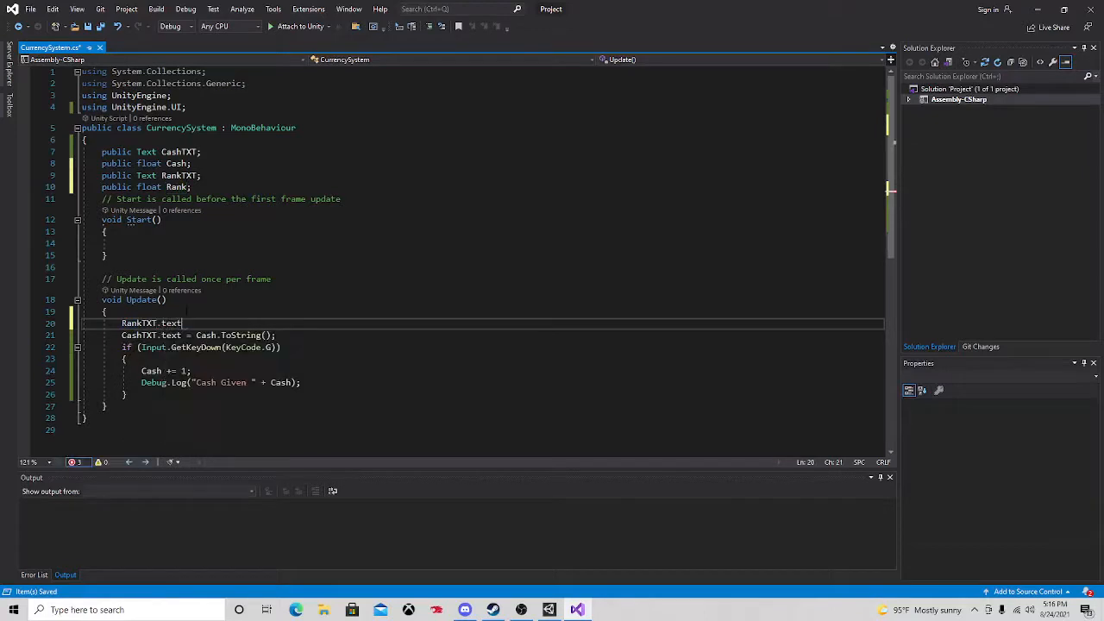
type(" = Rank.ToString()")
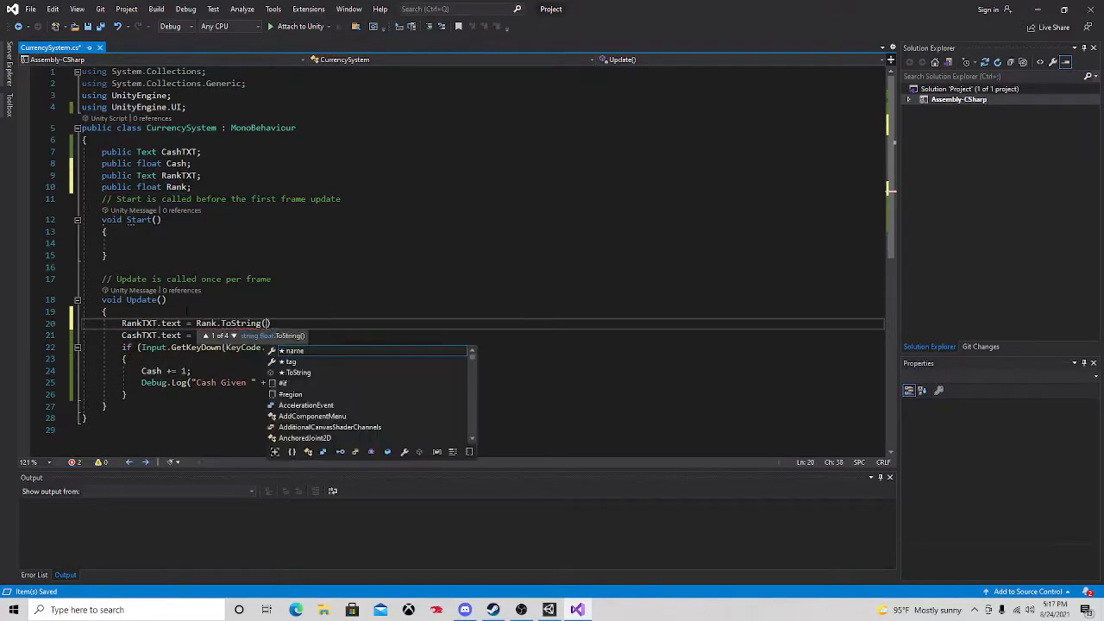
type(";")
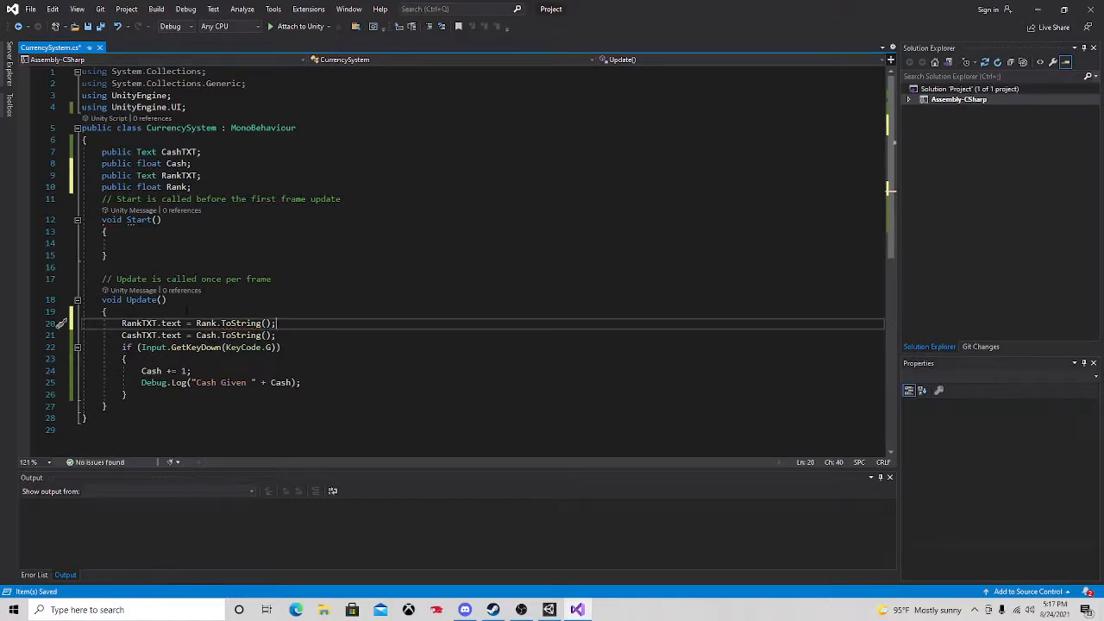
- Examine the RankTXT and CashTXT text assignments in Update and the empty Start method
left_click_drag(122, 324, 278, 336)
right_click(308, 336)
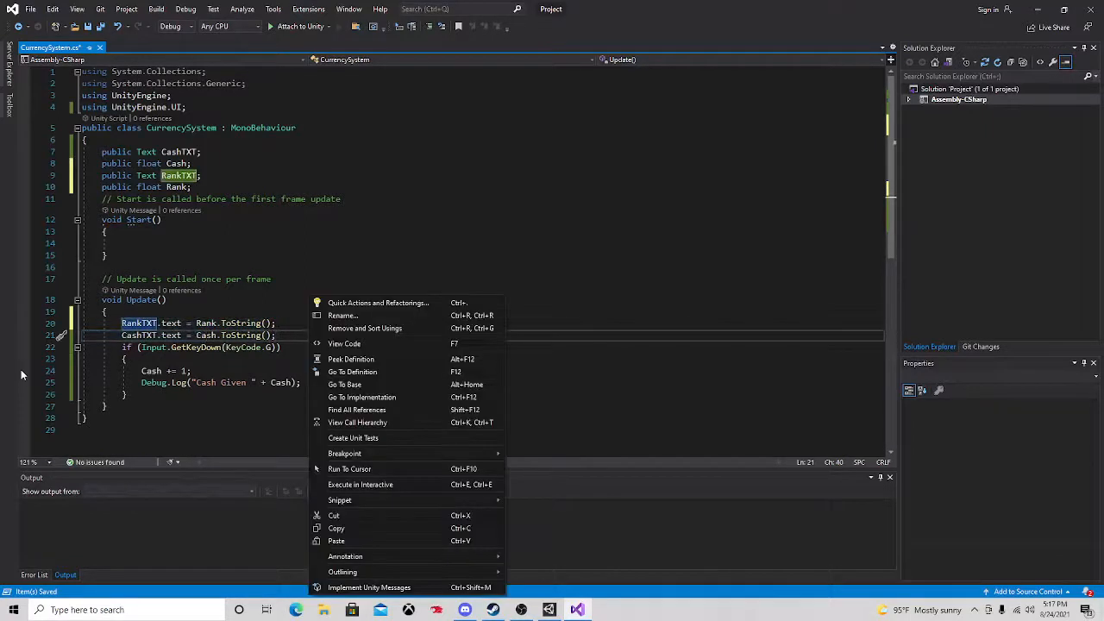
left_click(208, 317)
left_click(210, 314)
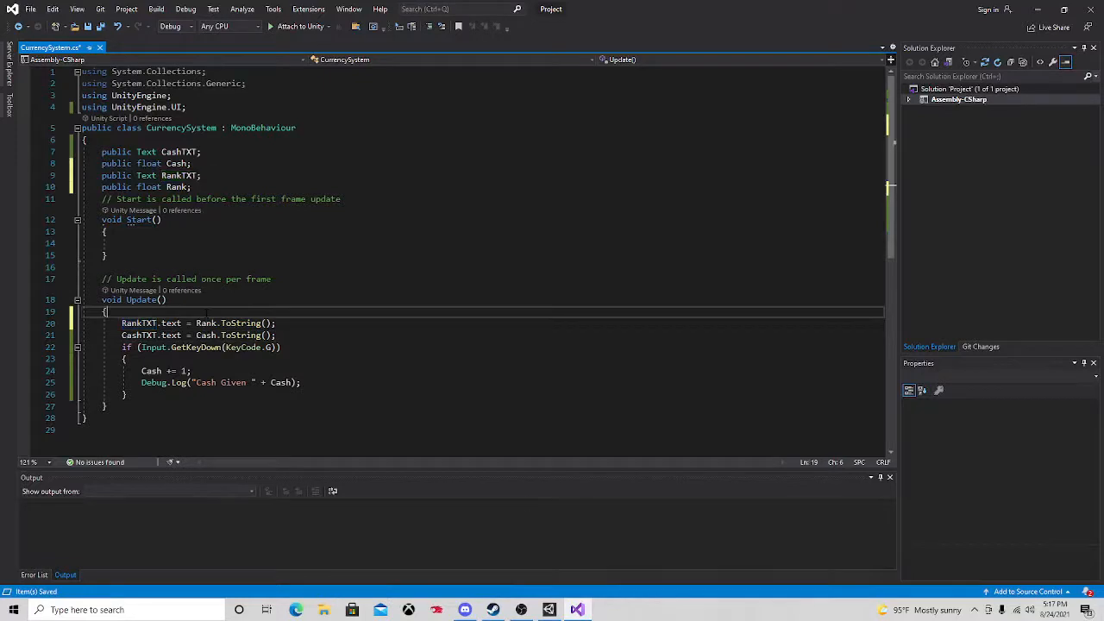
left_click(262, 383)
left_click_drag(121, 324, 276, 336)
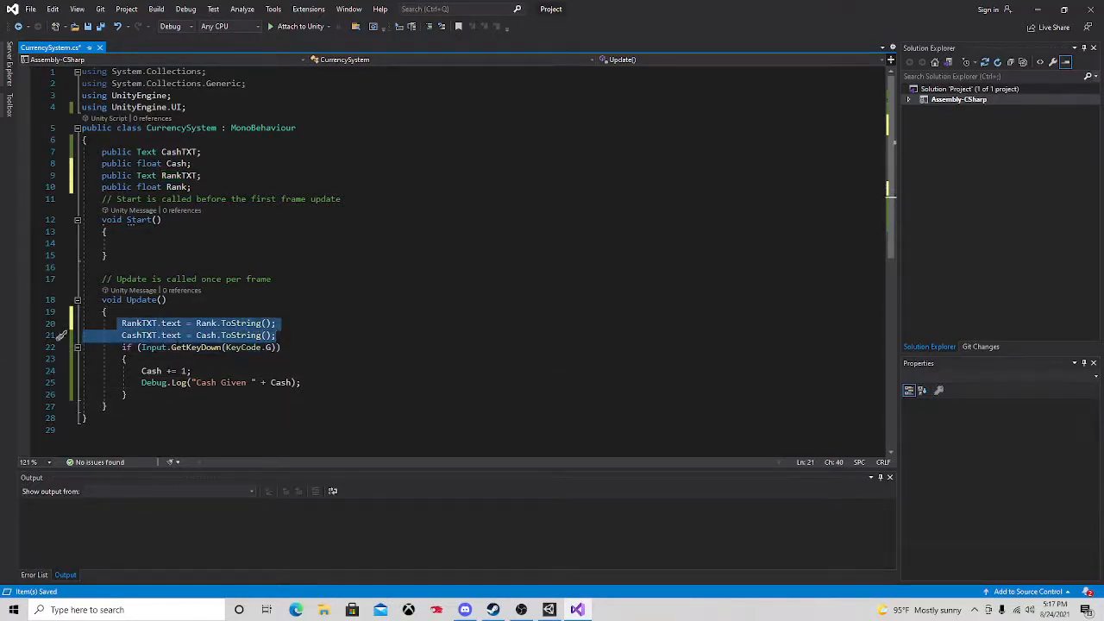
left_click(292, 334)
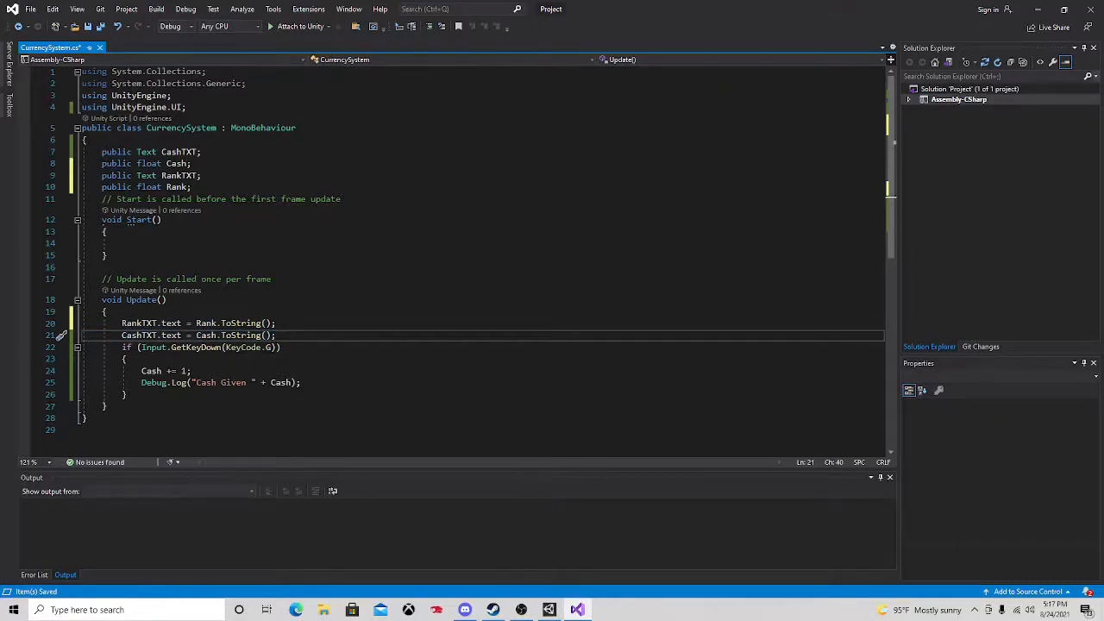
left_click(119, 244)
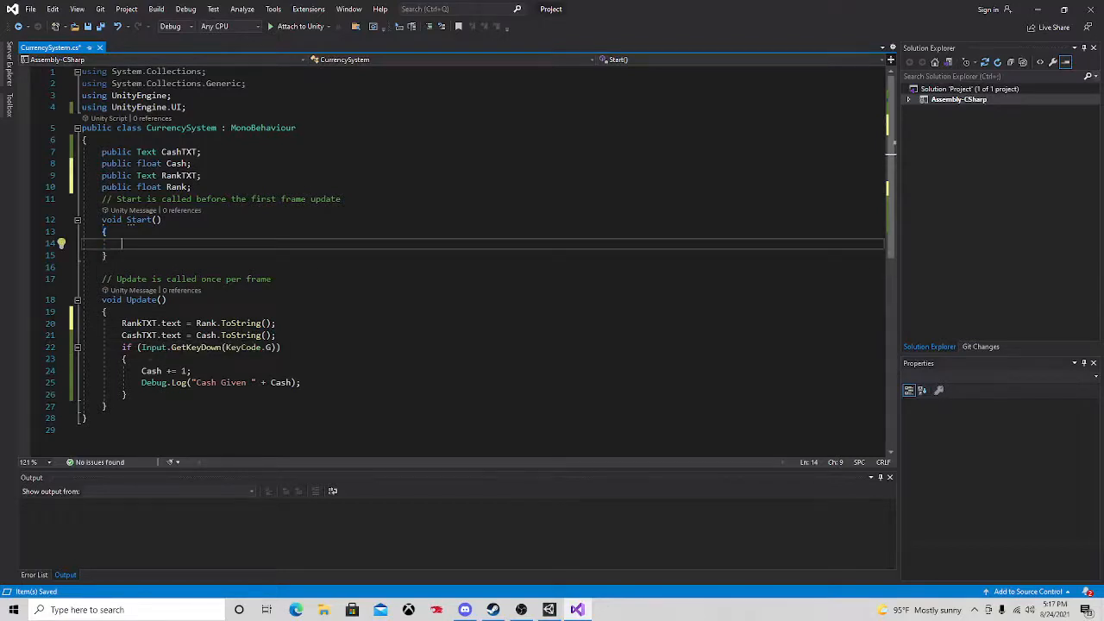
left_click_drag(119, 324, 276, 336)
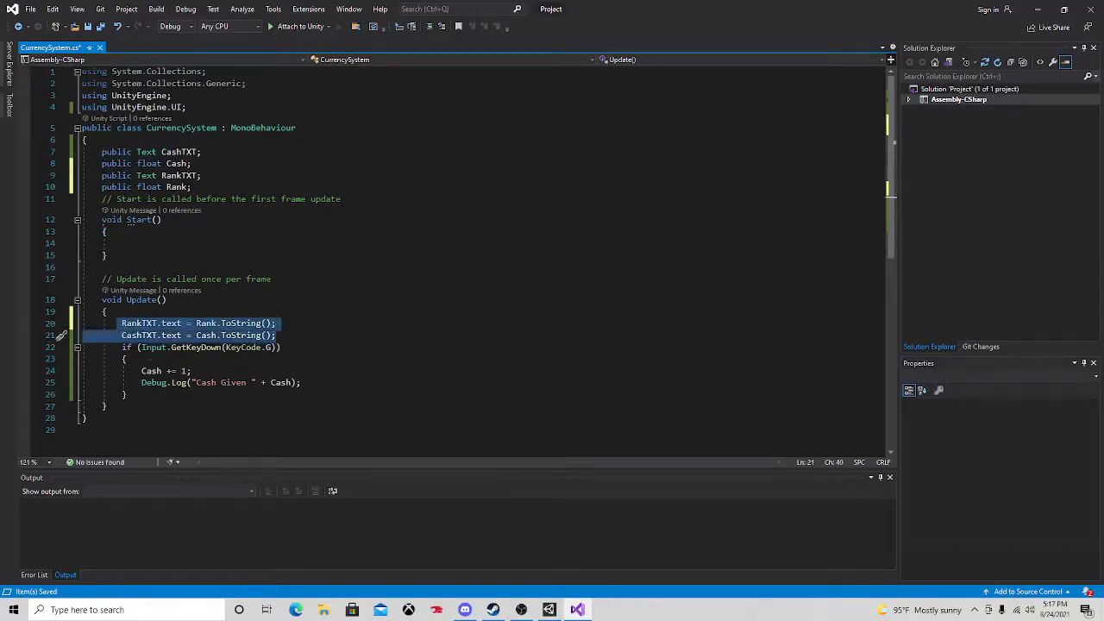
left_click(193, 371)
- Duplicate the KeyCode.G if block directly below itself in Update
left_click_drag(122, 348, 175, 396)
key("ctrl+c")
left_click(174, 396)
key("ctrl+v")
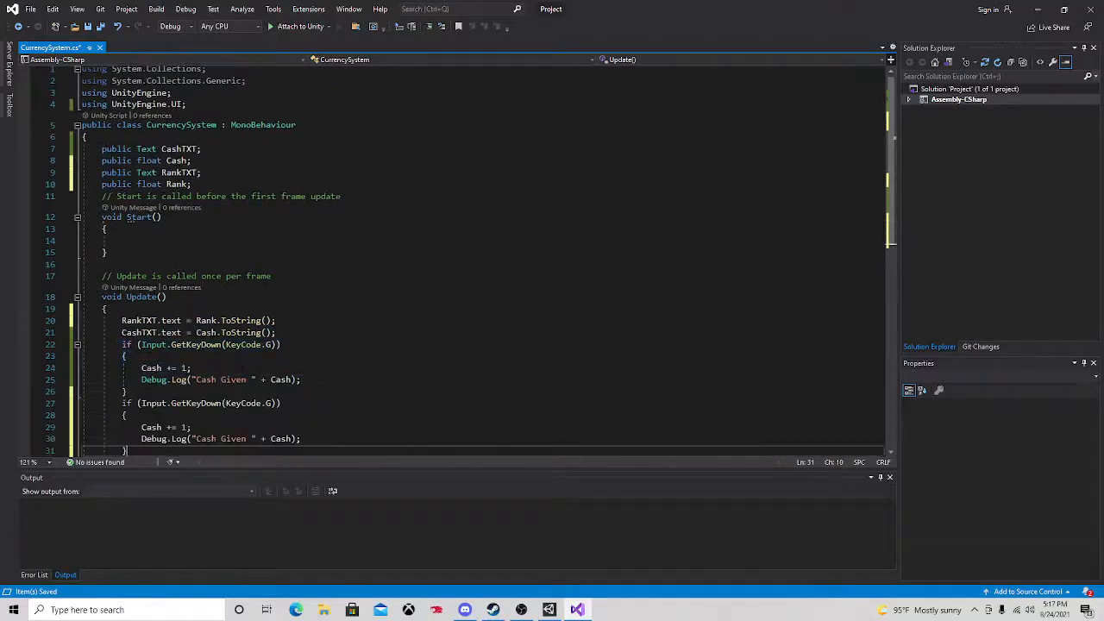
- Change the key checked by the copied if block to KeyCode.R
left_click(271, 368)
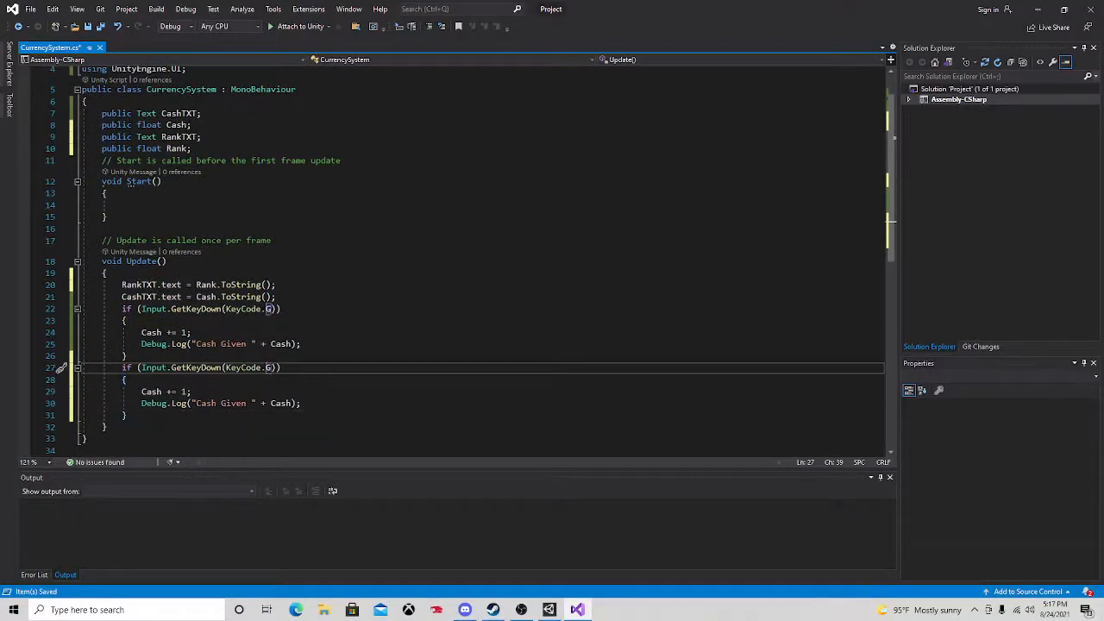
key("BackSpace")
type("R")
key("Escape")
- Make the copied block's Debug.Log output the Rank variable
double_click(282, 404)
type("Ra")
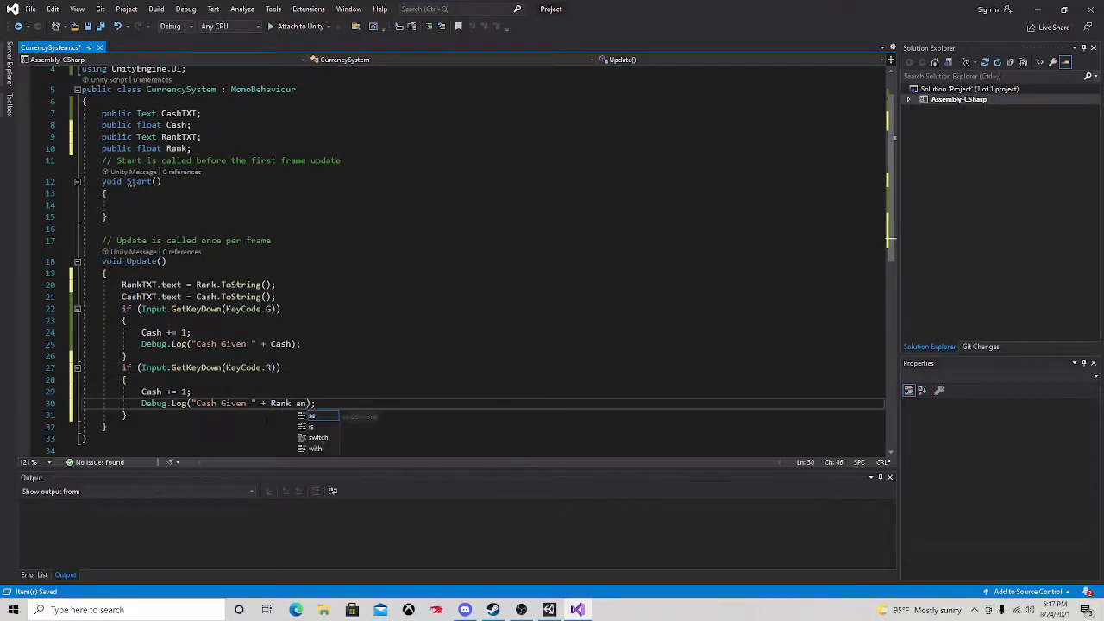
key("Tab")
- Change the copied block's increment line to Rank += 1; and save the script
key("Up")
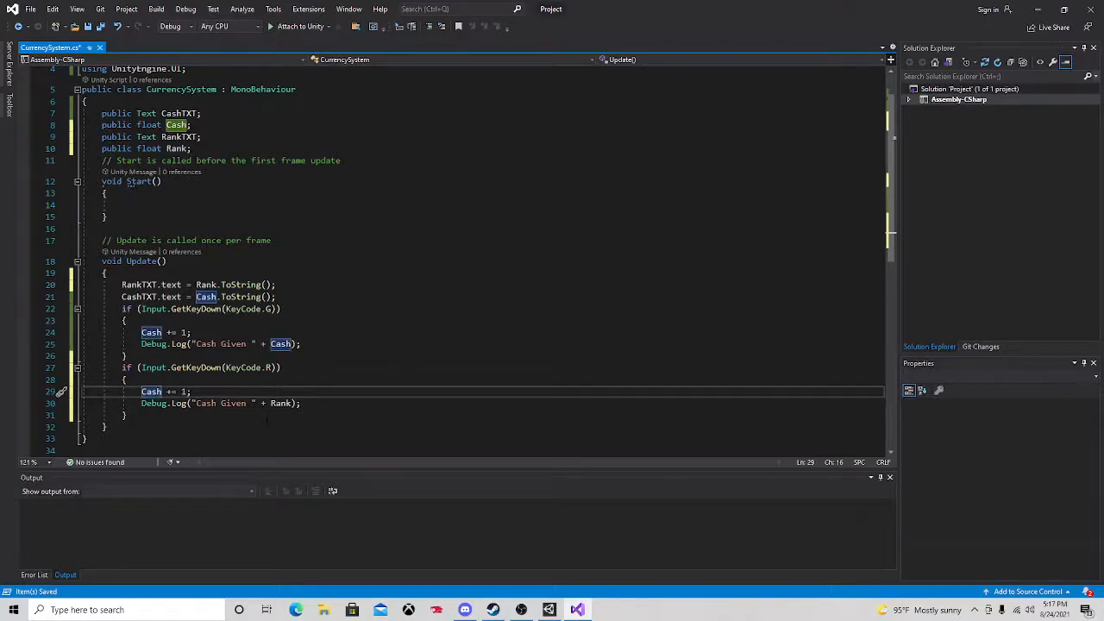
key("BackSpace")
key("BackSpace")
key("BackSpace")
key("BackSpace")
type("Rank")
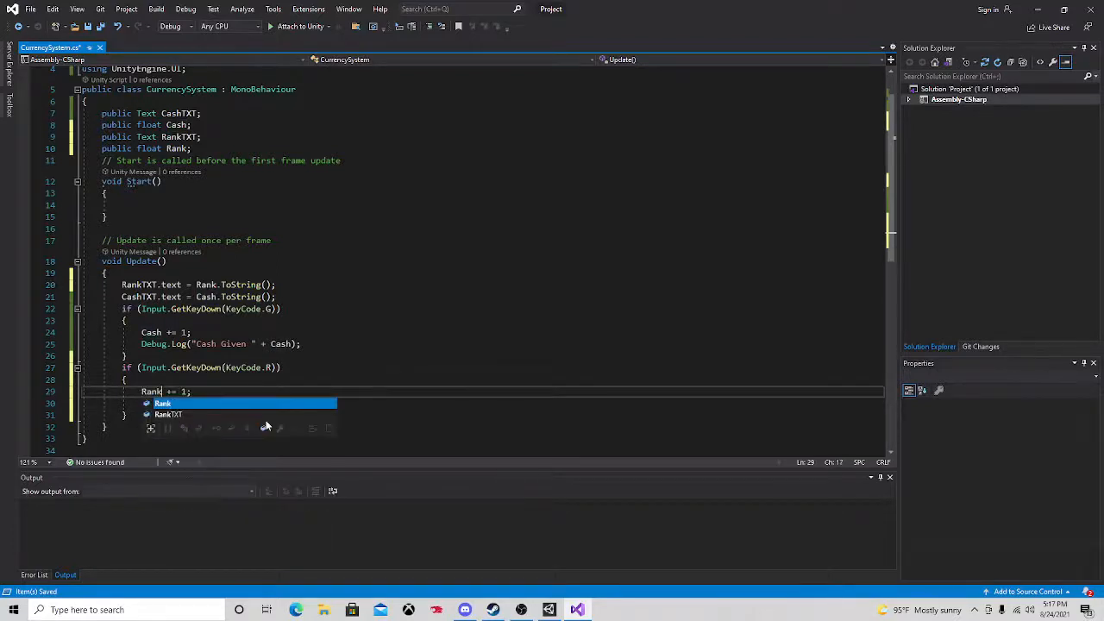
key("Right")
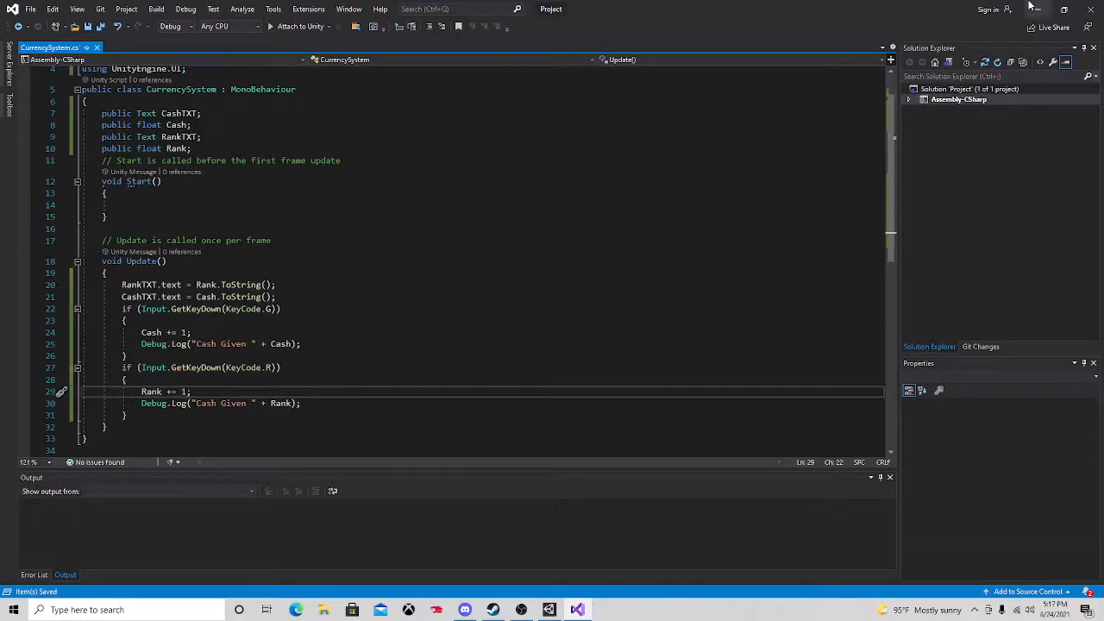
- Switch to Unity, run the scene to check the Rank display, and stop play mode
left_click(1038, 9)
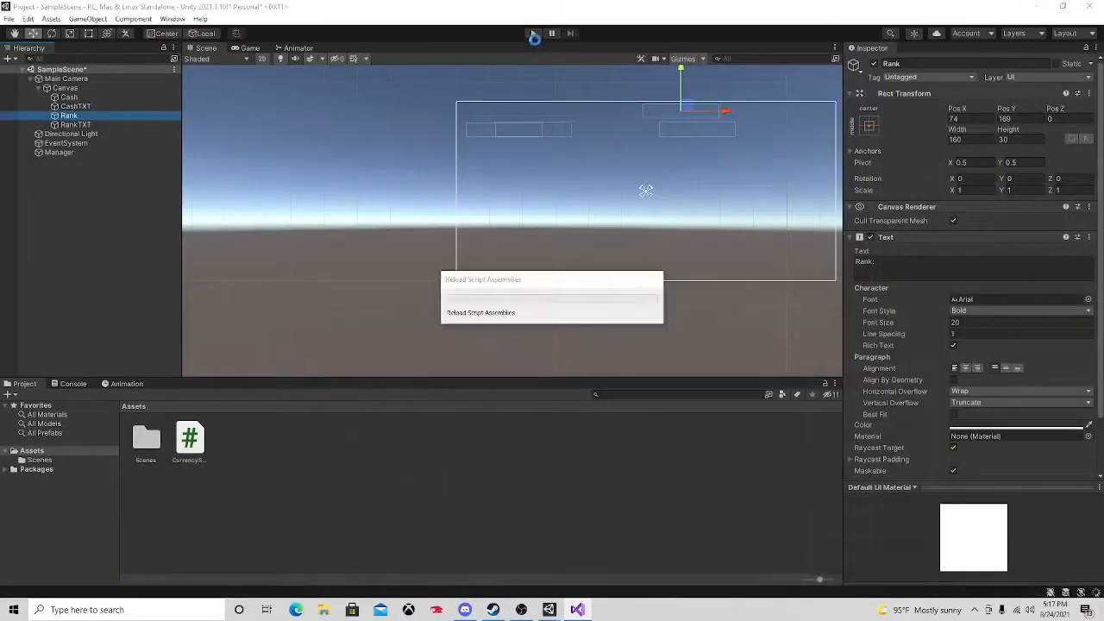
left_click(534, 34)
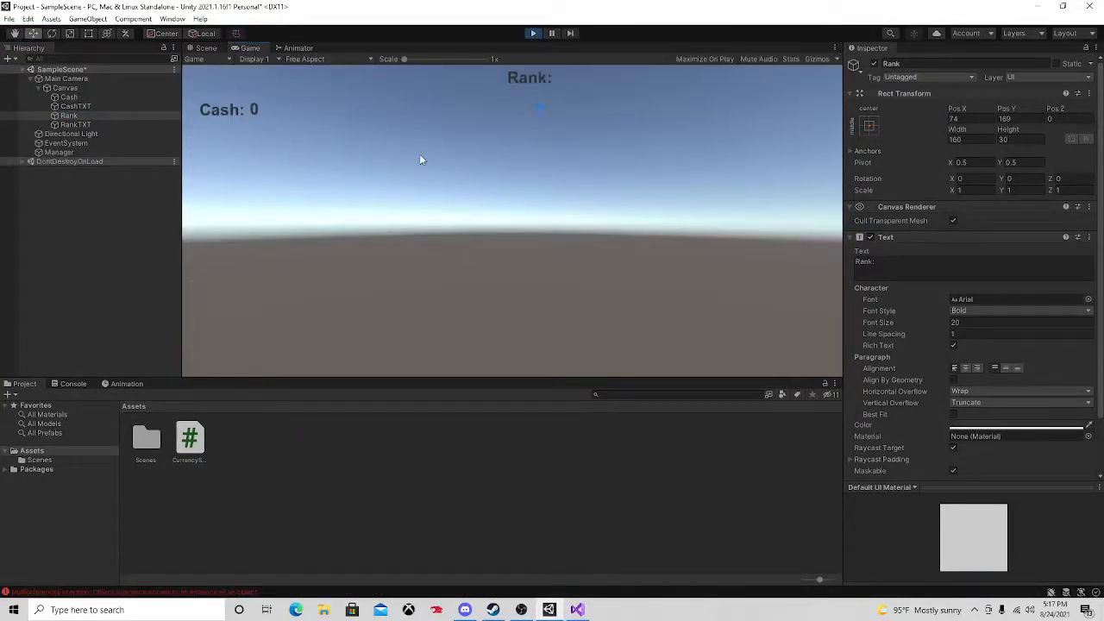
left_click(533, 33)
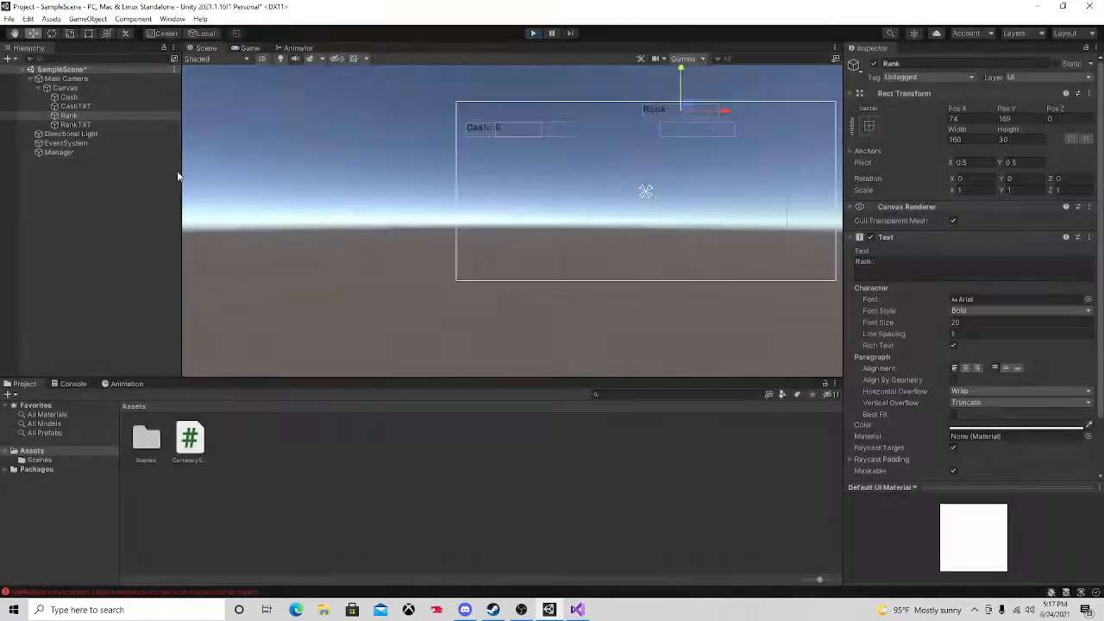
- Assign the RankTXT text object to the Manager's Rank TXT field and run the scene
left_click(78, 152)
left_click_drag(76, 126, 1015, 195)
left_click(533, 33)
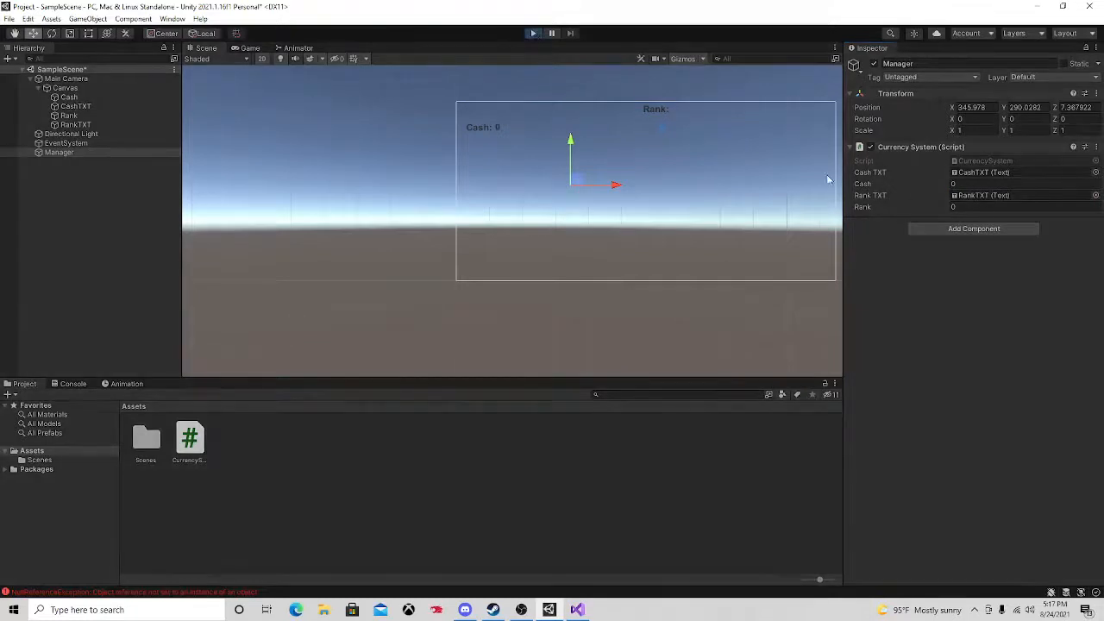